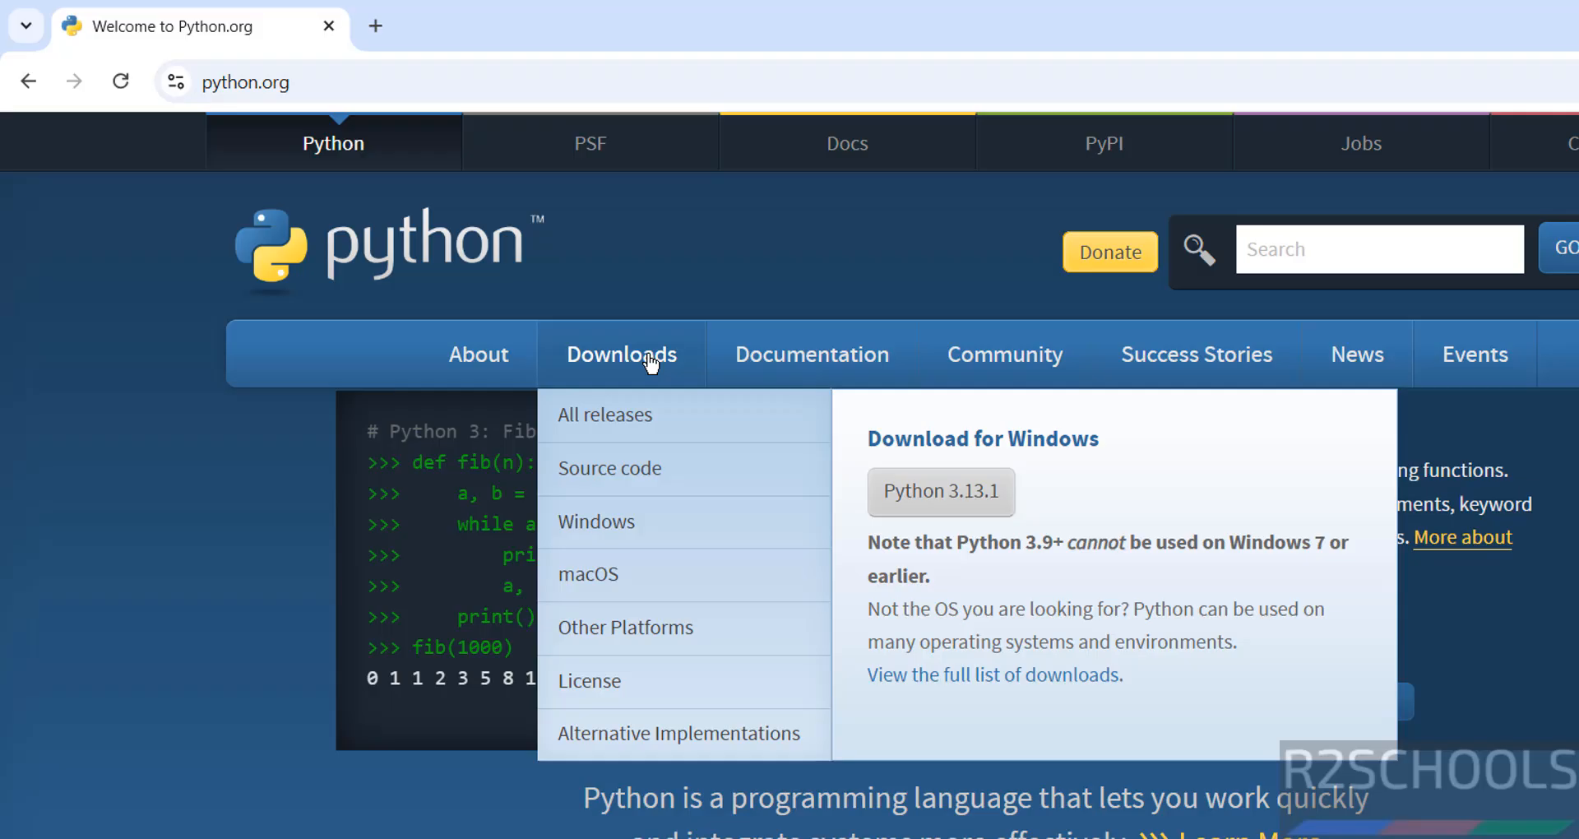
- Open the Python downloads page, look over the specific releases, and download the Python 3.13.1 installer for Windows
{"action": "left_click", "coordinate": [651, 359]}
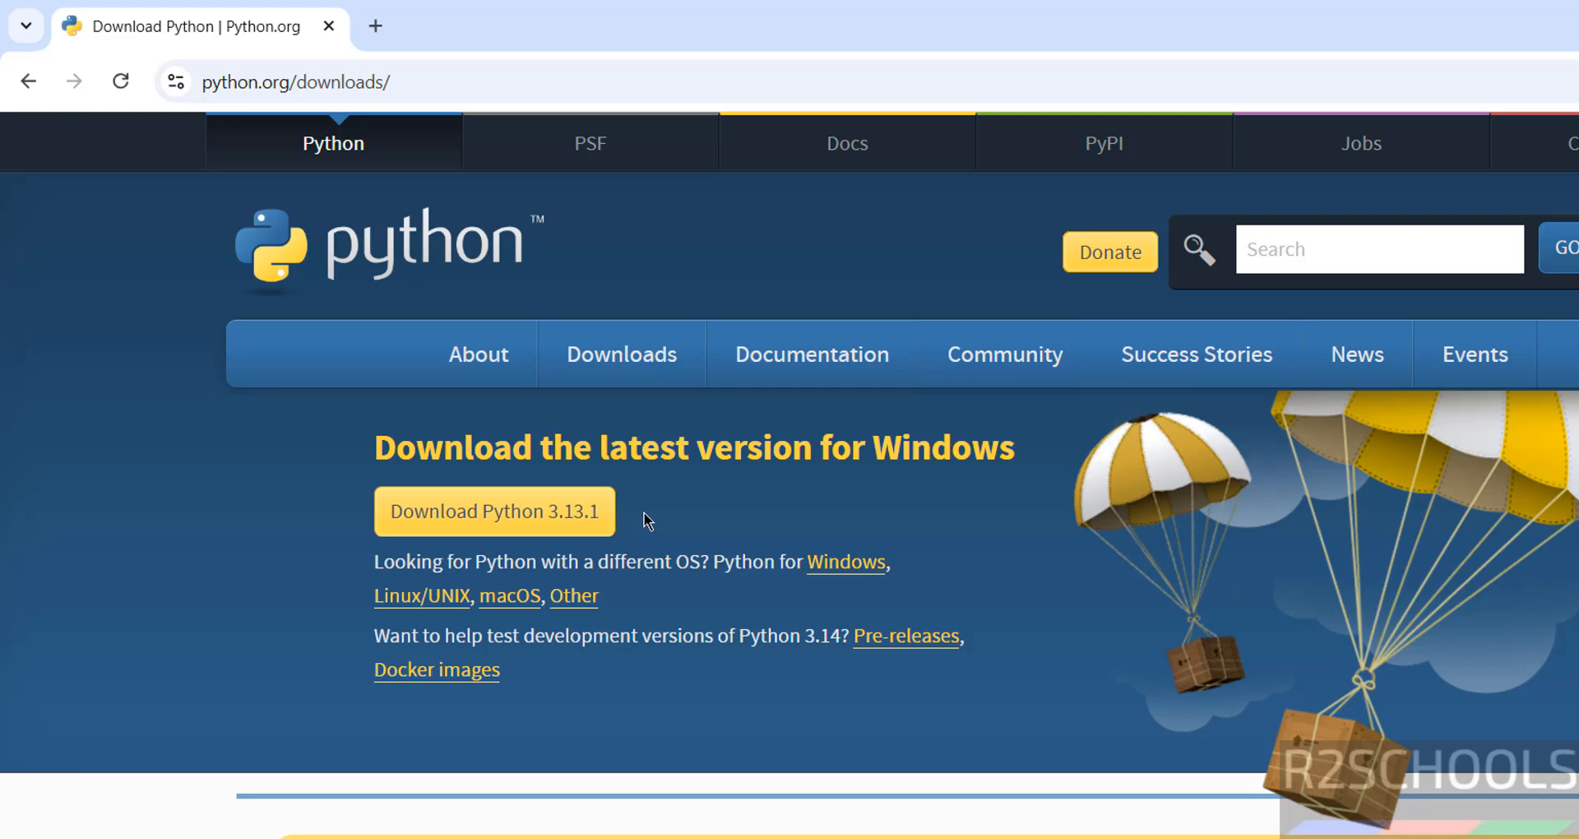
{"action": "scroll", "coordinate": [649, 520], "scroll_direction": "down", "scroll_amount": 10}
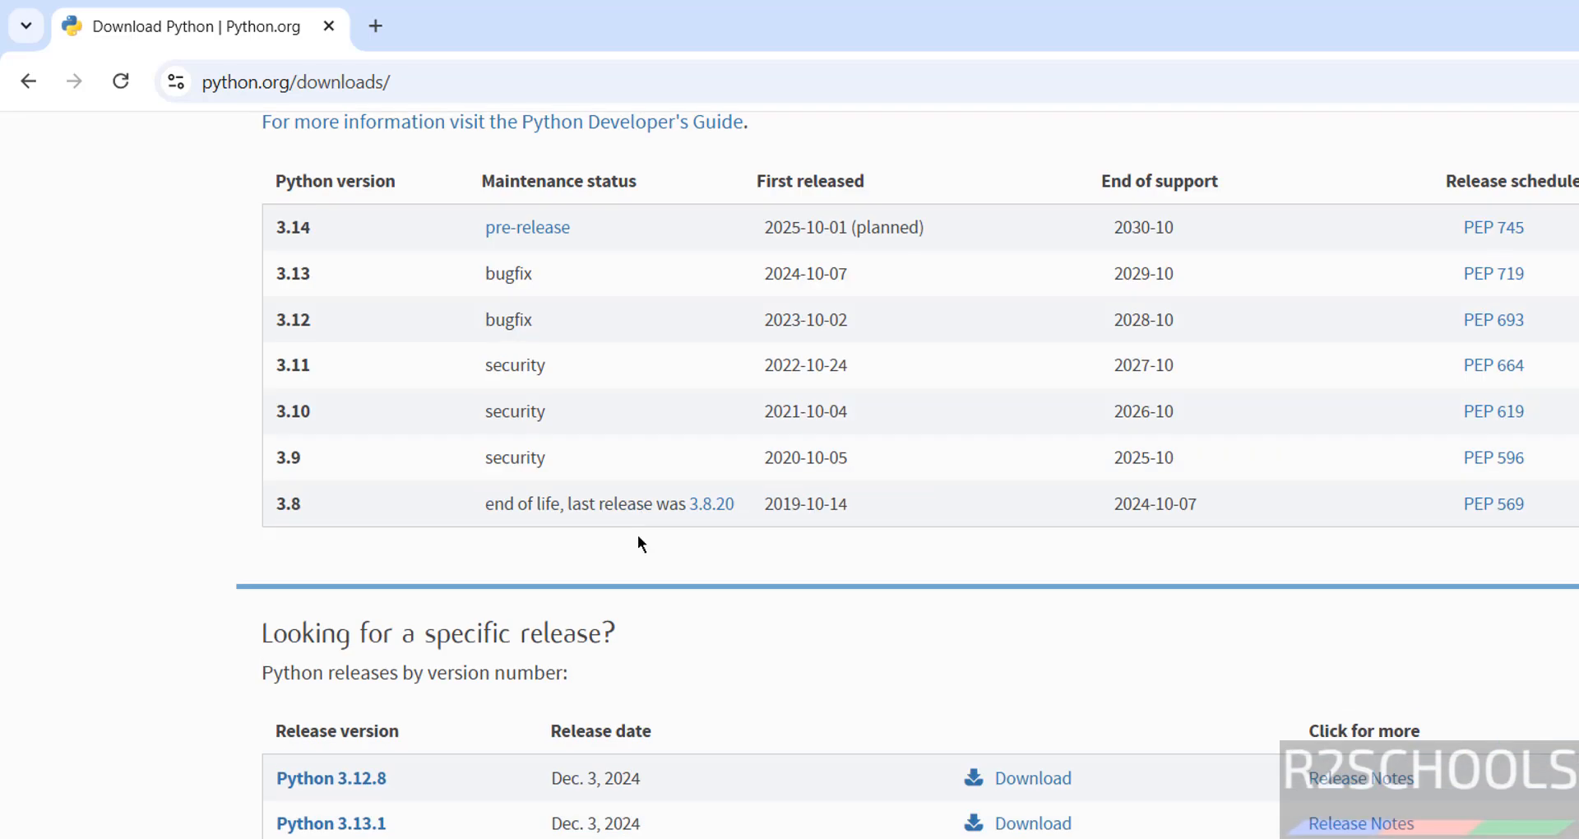
{"action": "scroll", "coordinate": [638, 544], "scroll_direction": "down", "scroll_amount": 3}
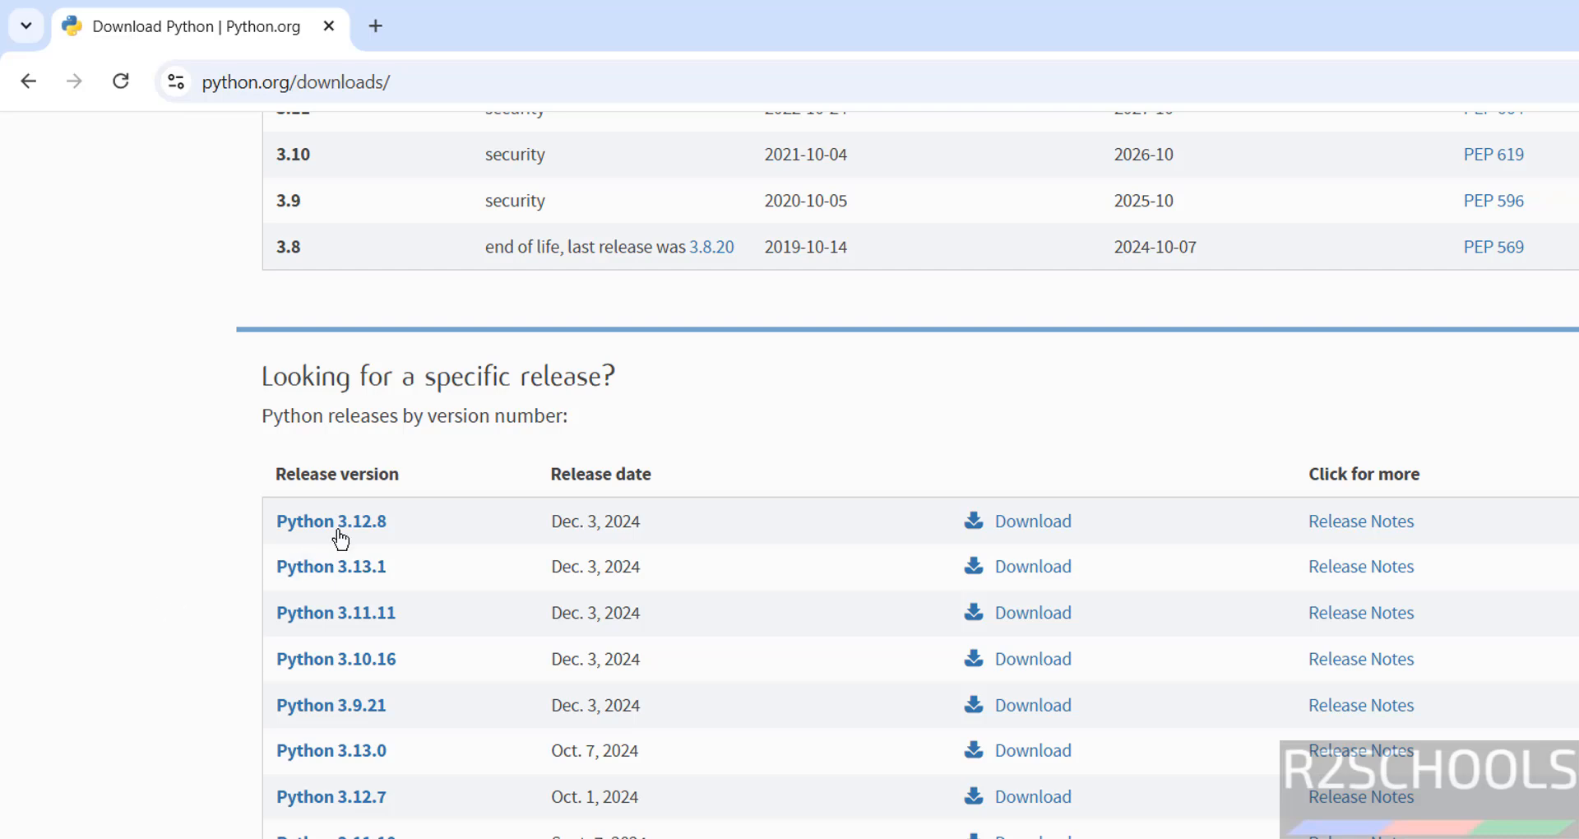
{"action": "scroll", "coordinate": [365, 579], "scroll_direction": "down", "scroll_amount": 4}
{"action": "scroll", "coordinate": [365, 579], "scroll_direction": "down", "scroll_amount": 4}
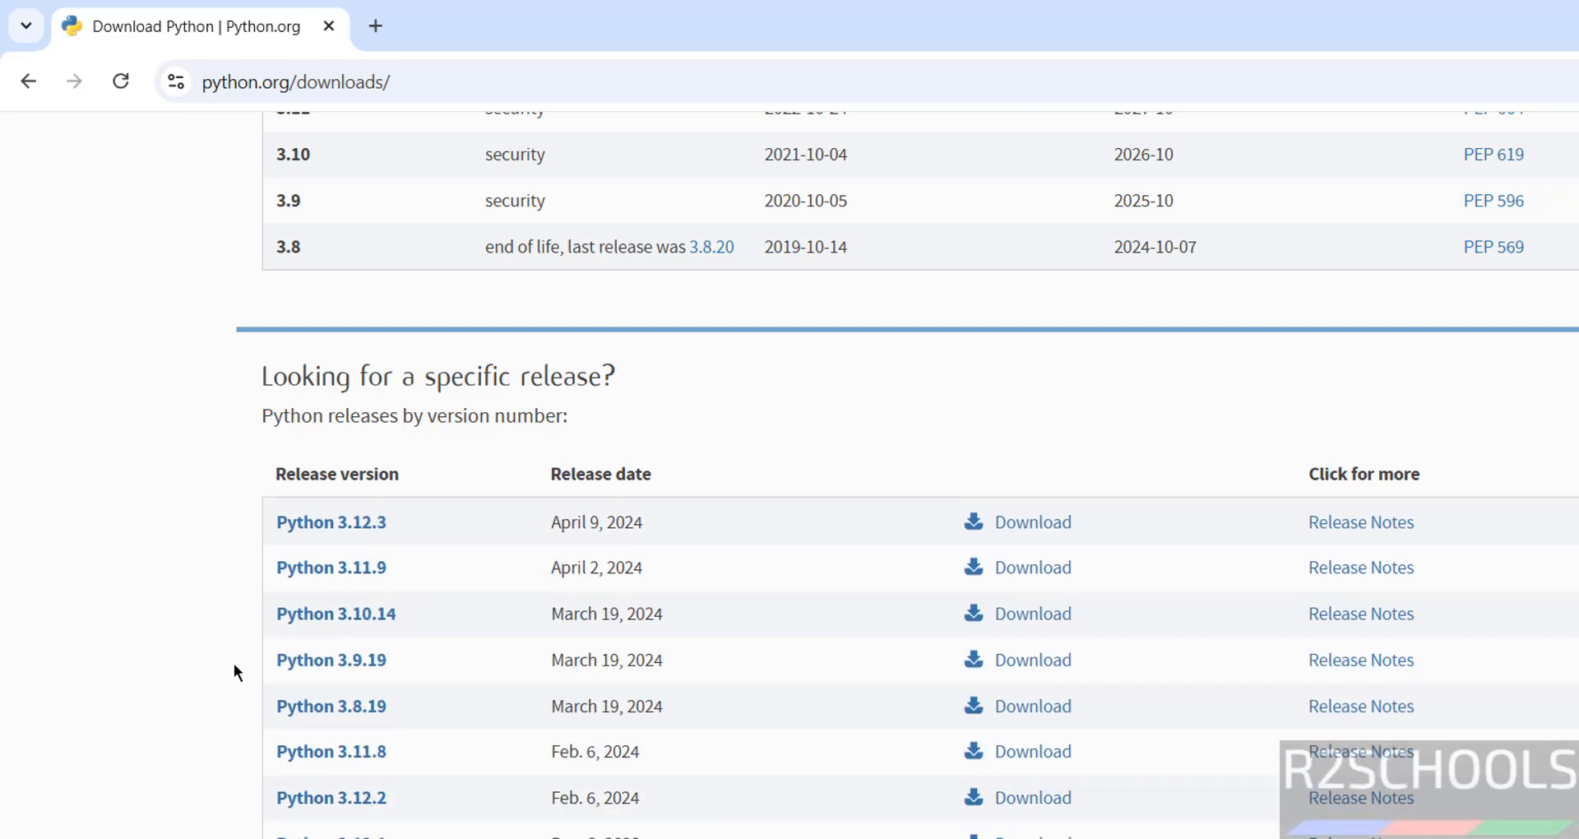
{"action": "scroll", "coordinate": [206, 643], "scroll_direction": "up", "scroll_amount": 15}
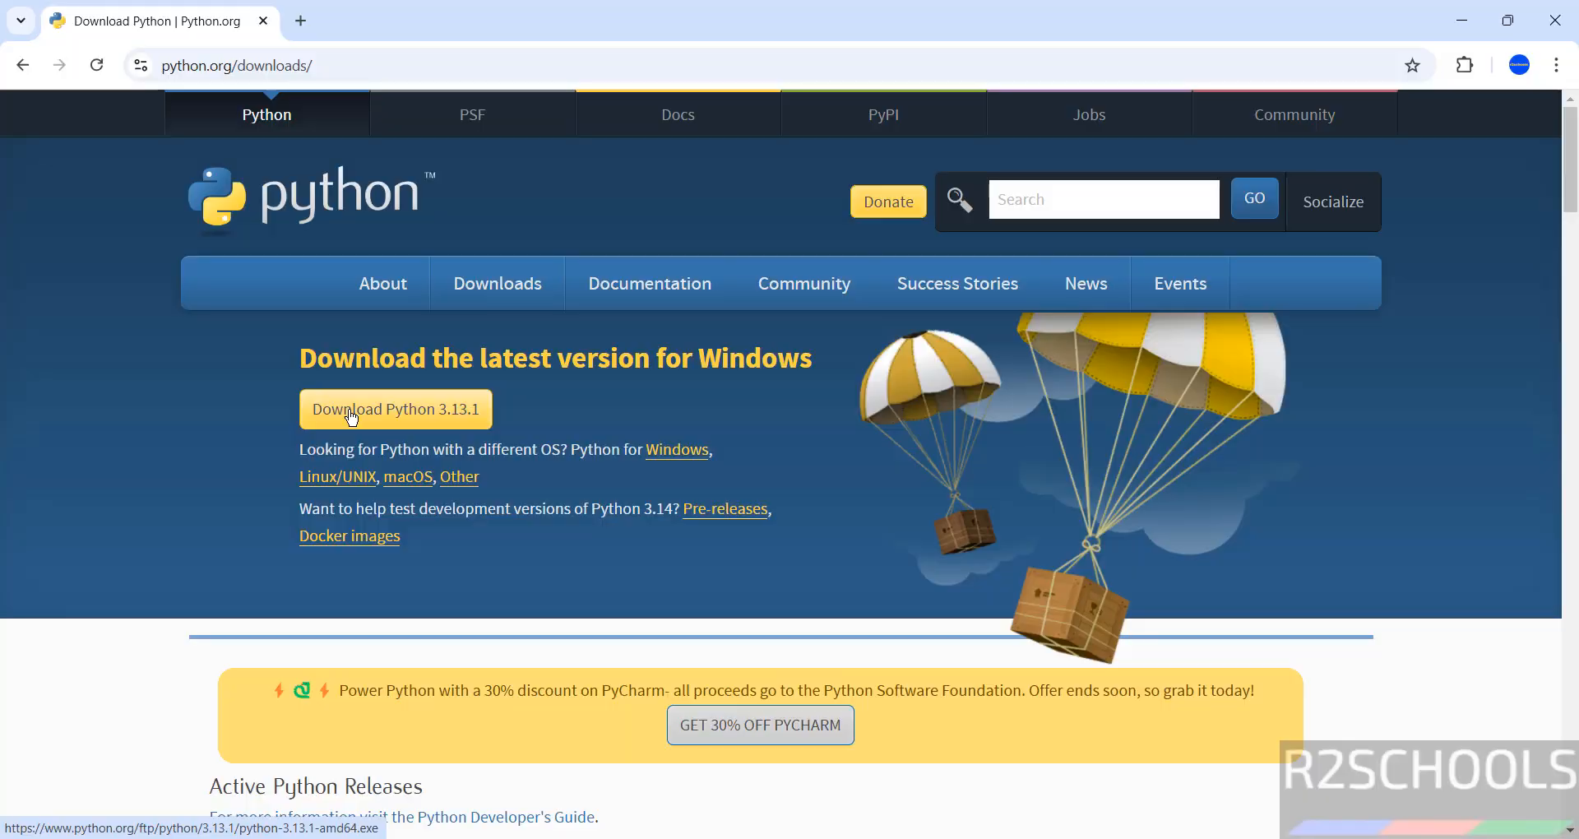
{"action": "left_click", "coordinate": [351, 417]}
- Launch the downloaded python-3.13.1-amd64.exe and enable admin privileges for installing py.exe and adding python.exe to PATH
{"action": "left_click", "coordinate": [1482, 65]}
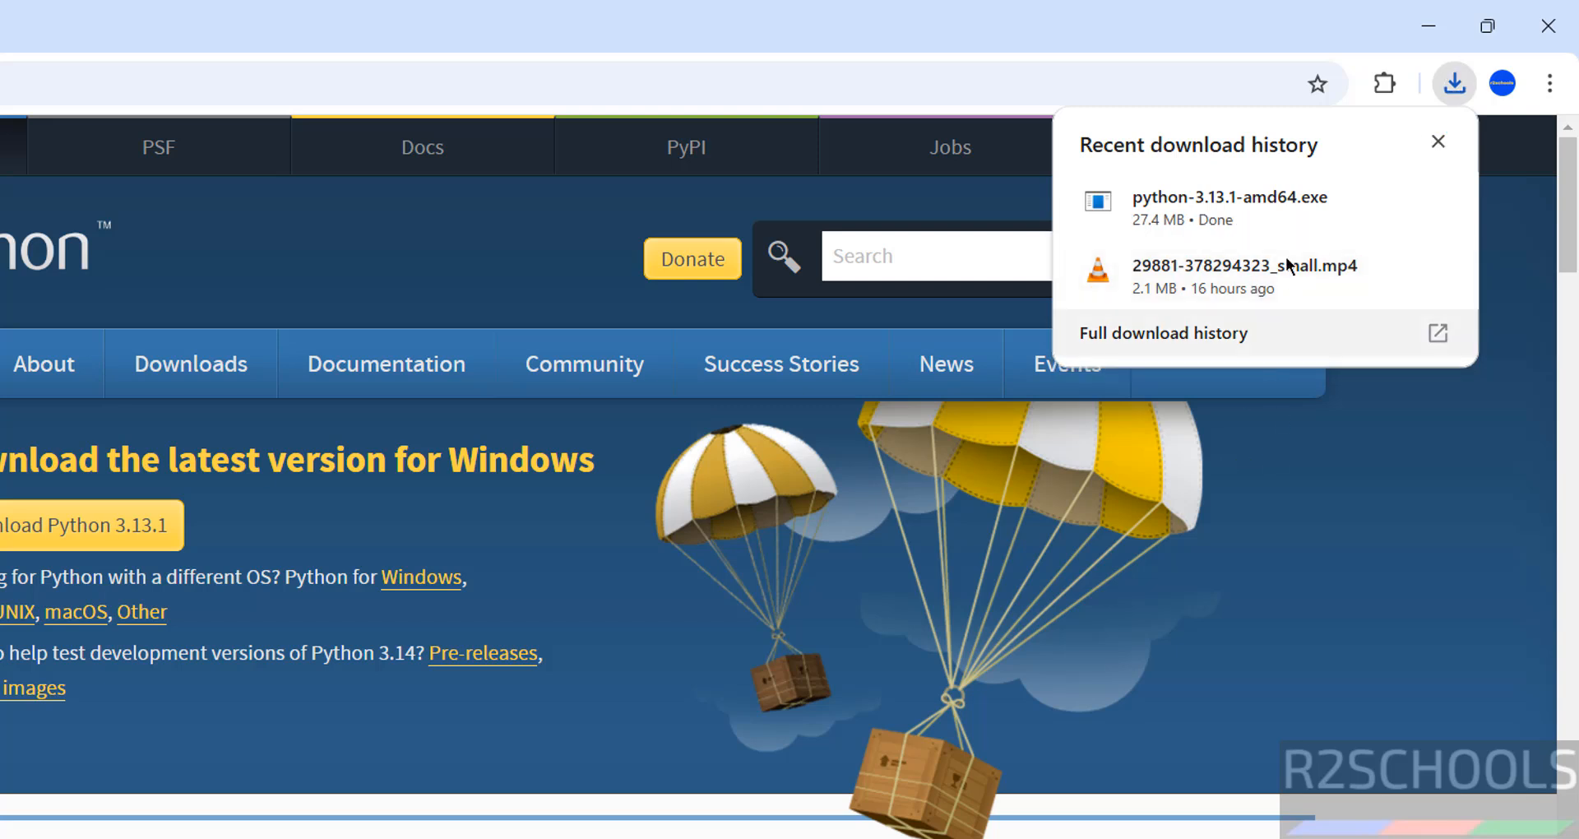
{"action": "mouse_move", "coordinate": [1196, 224]}
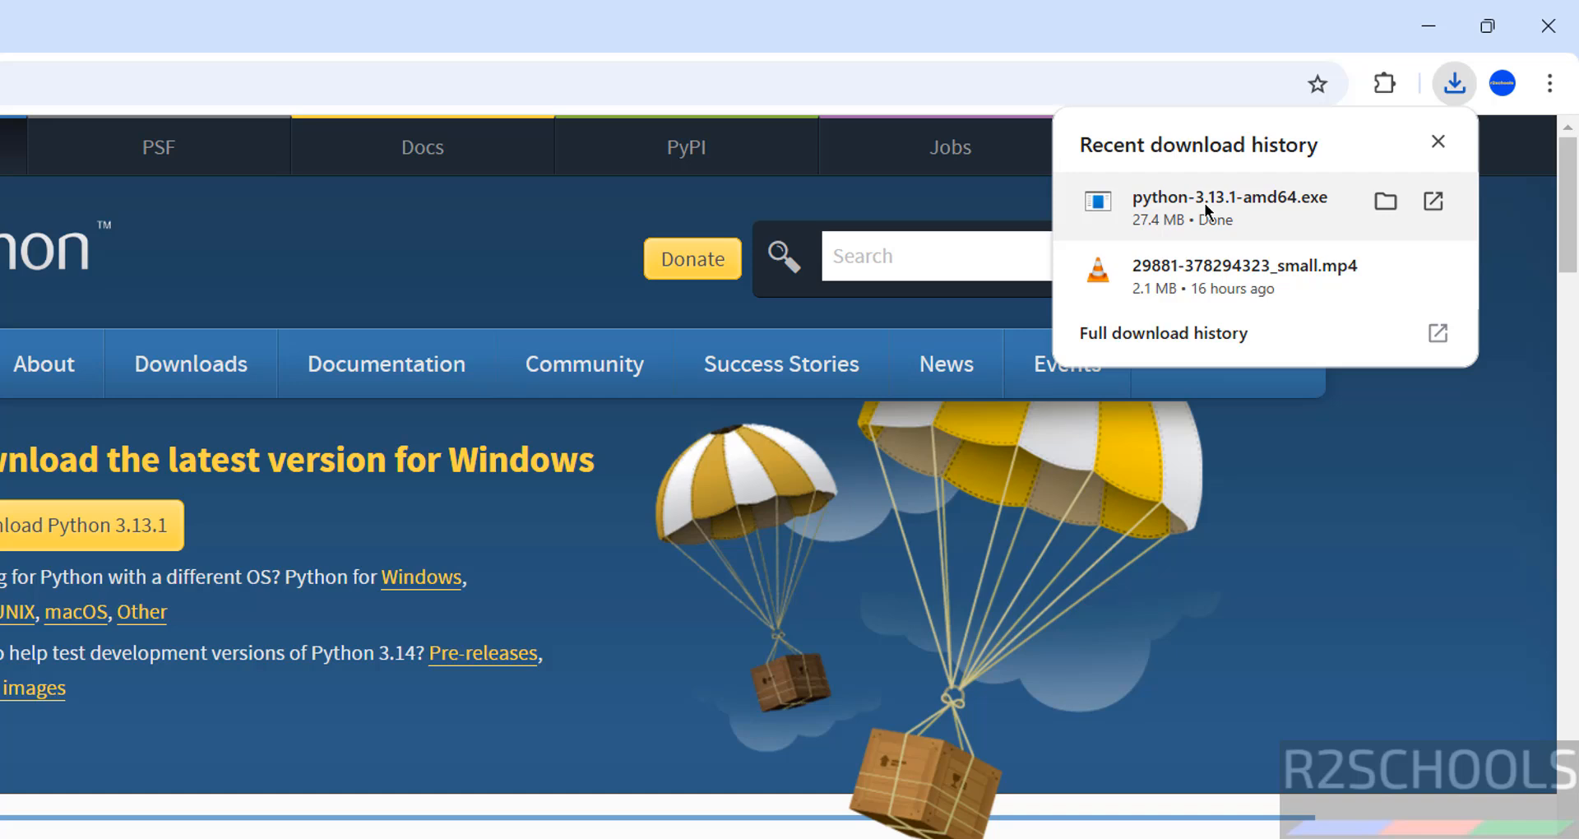
{"action": "left_click", "coordinate": [1206, 204]}
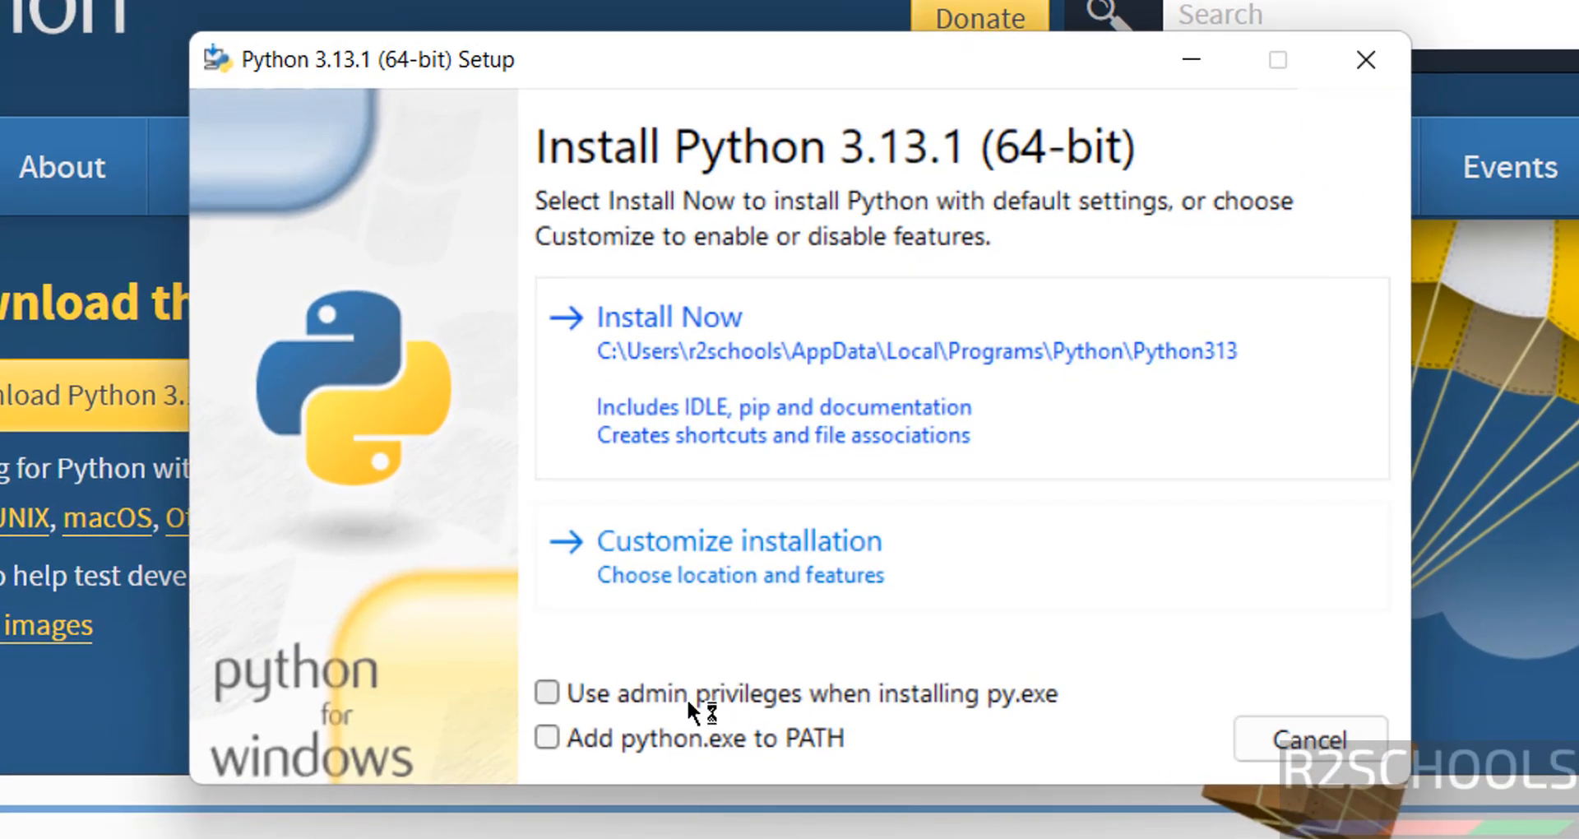
{"action": "left_click", "coordinate": [688, 697]}
{"action": "left_click", "coordinate": [594, 742]}
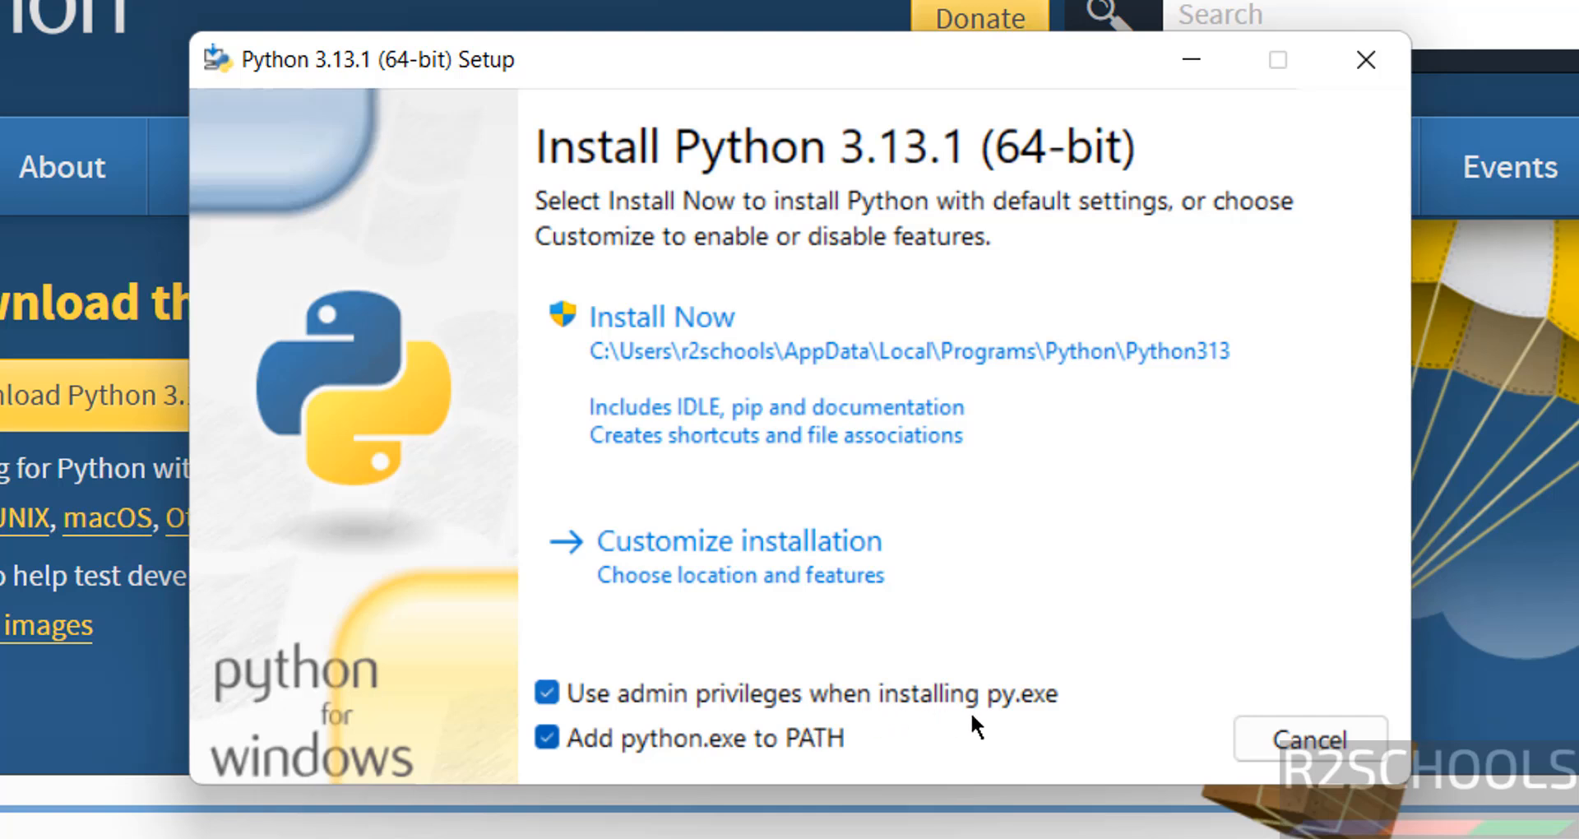
- Choose a customized installation, keep all optional features, and enable installing Python 3.13 for all users
{"action": "left_click", "coordinate": [647, 557]}
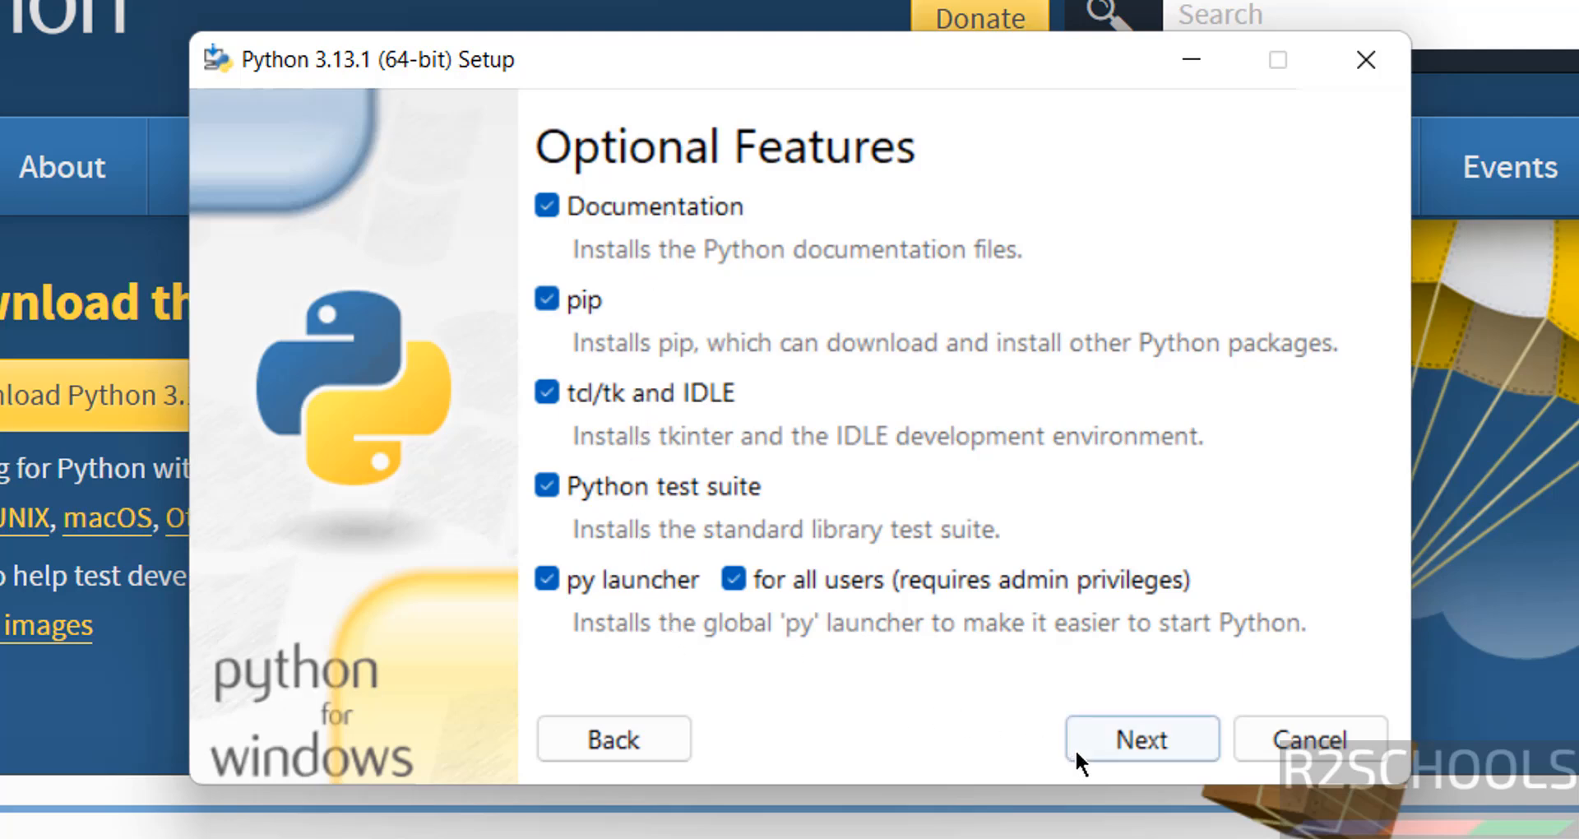
{"action": "left_click", "coordinate": [1108, 742]}
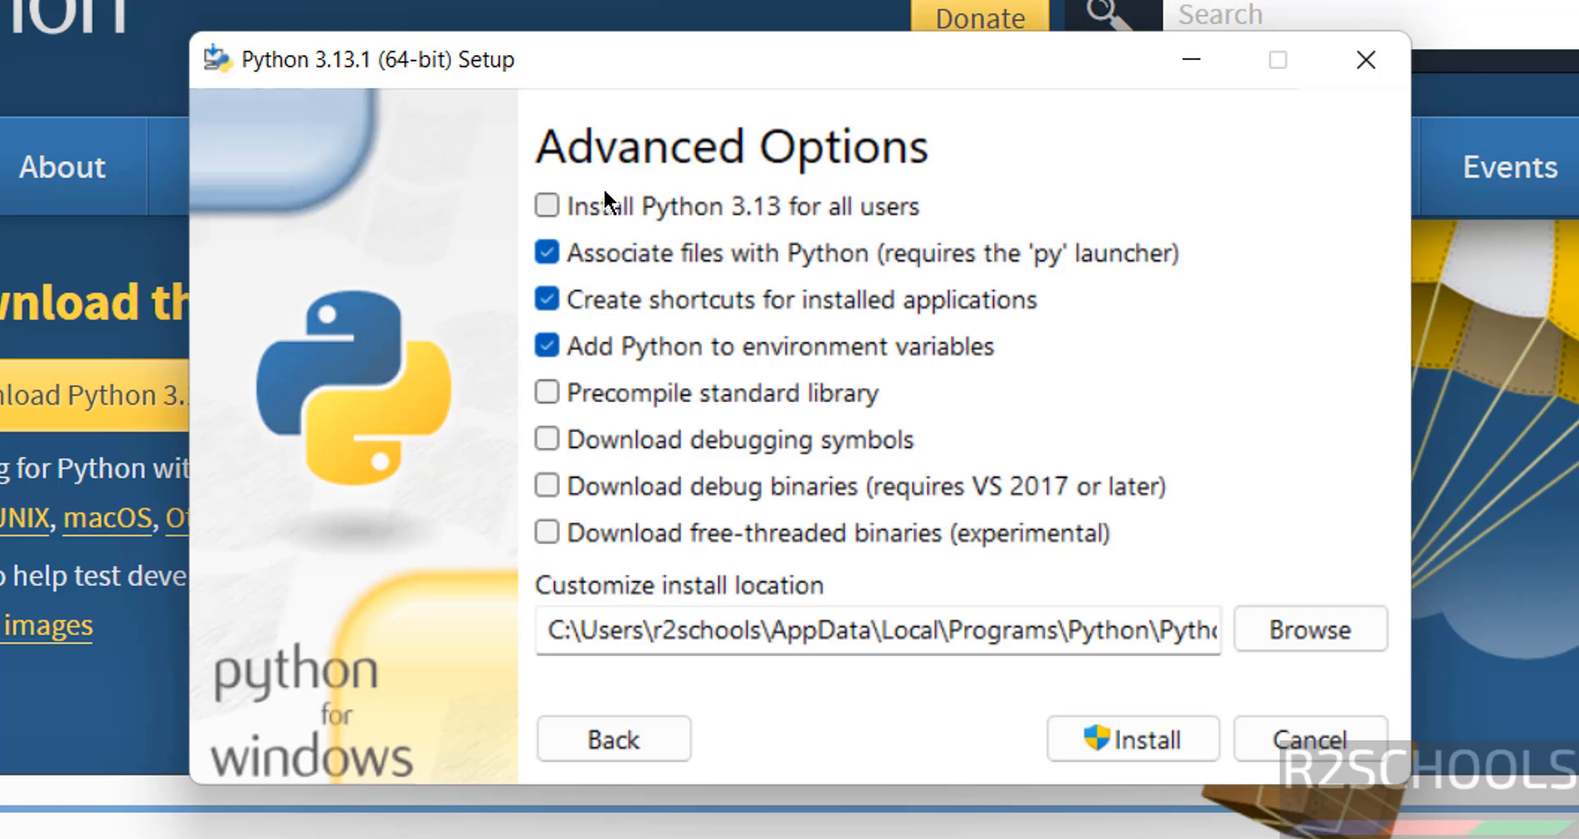
{"action": "left_click", "coordinate": [629, 206]}
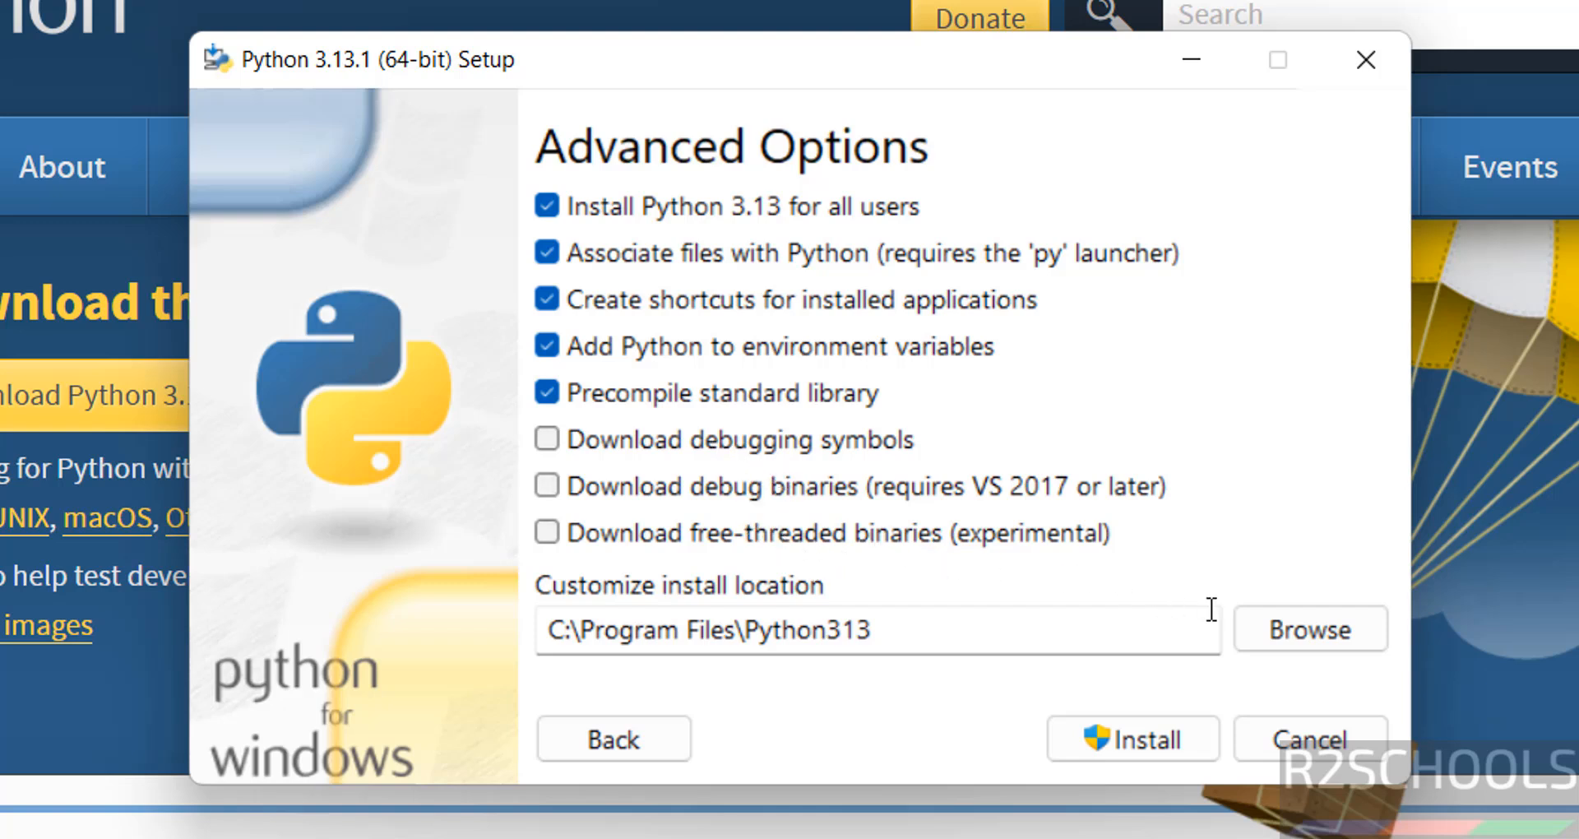
{"action": "left_click_drag", "start_coordinate": [895, 630], "coordinate": [546, 631]}
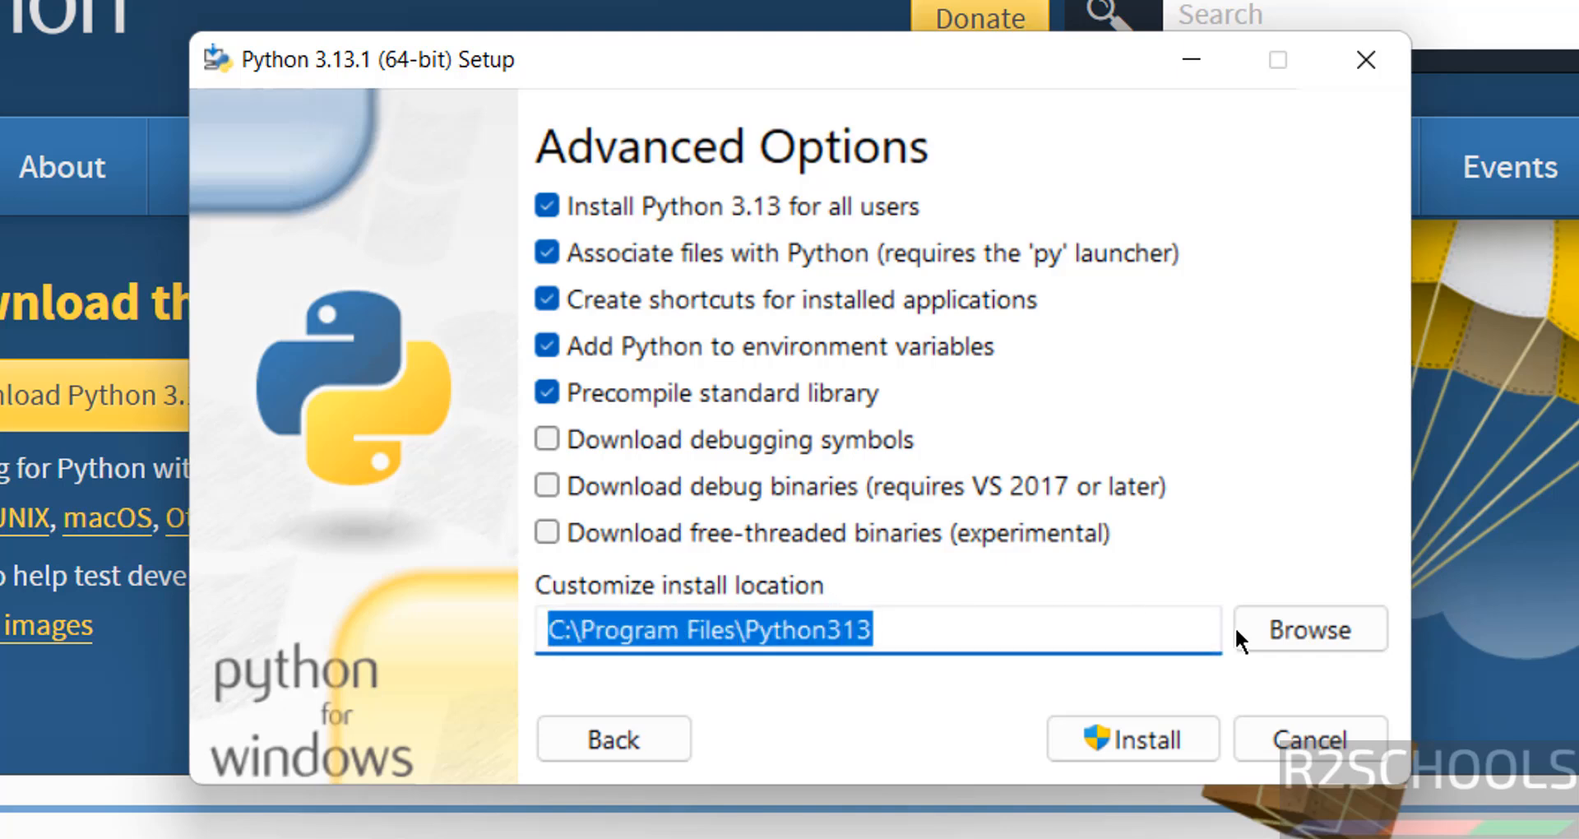
{"action": "left_click", "coordinate": [1274, 629]}
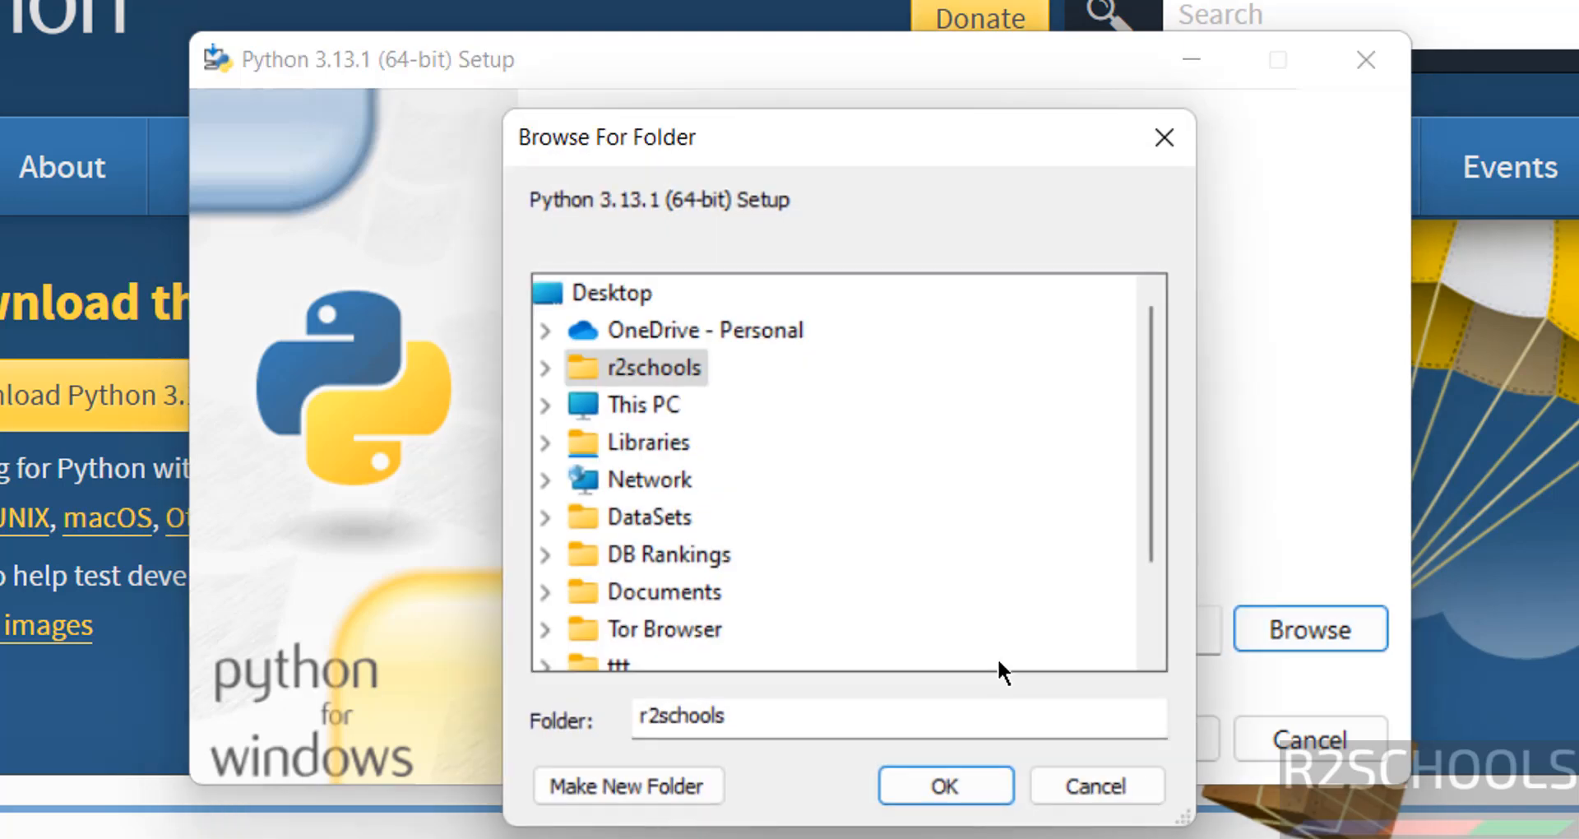
{"action": "left_click", "coordinate": [1103, 786]}
{"action": "left_click_drag", "start_coordinate": [894, 622], "coordinate": [364, 640]}
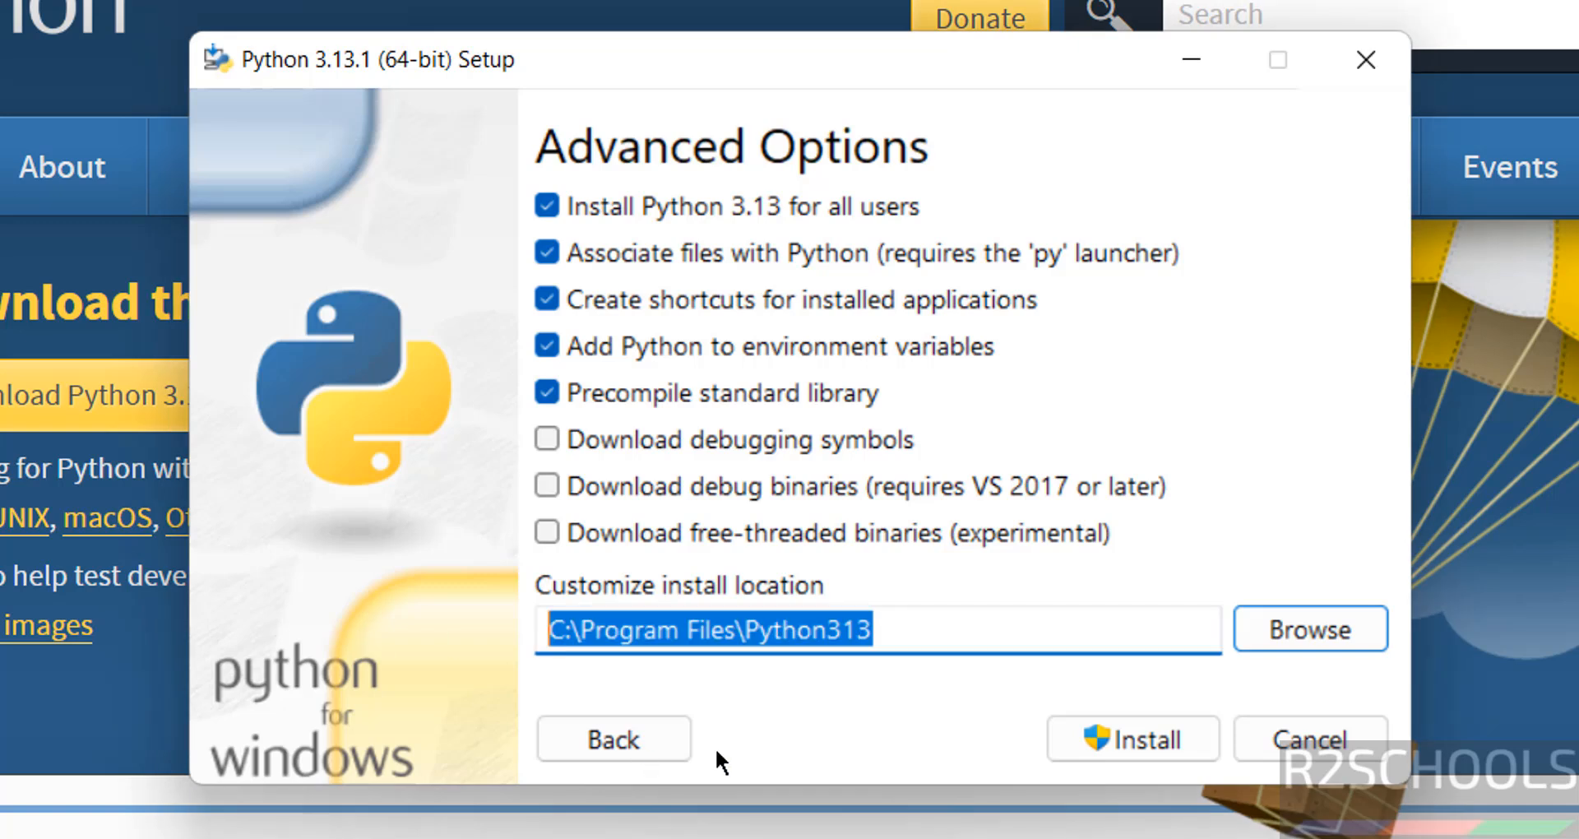
- Install Python 3.13.1 to C:\Program Files\Python313 and close the setup wizard when it completes
{"action": "left_click", "coordinate": [1123, 738]}
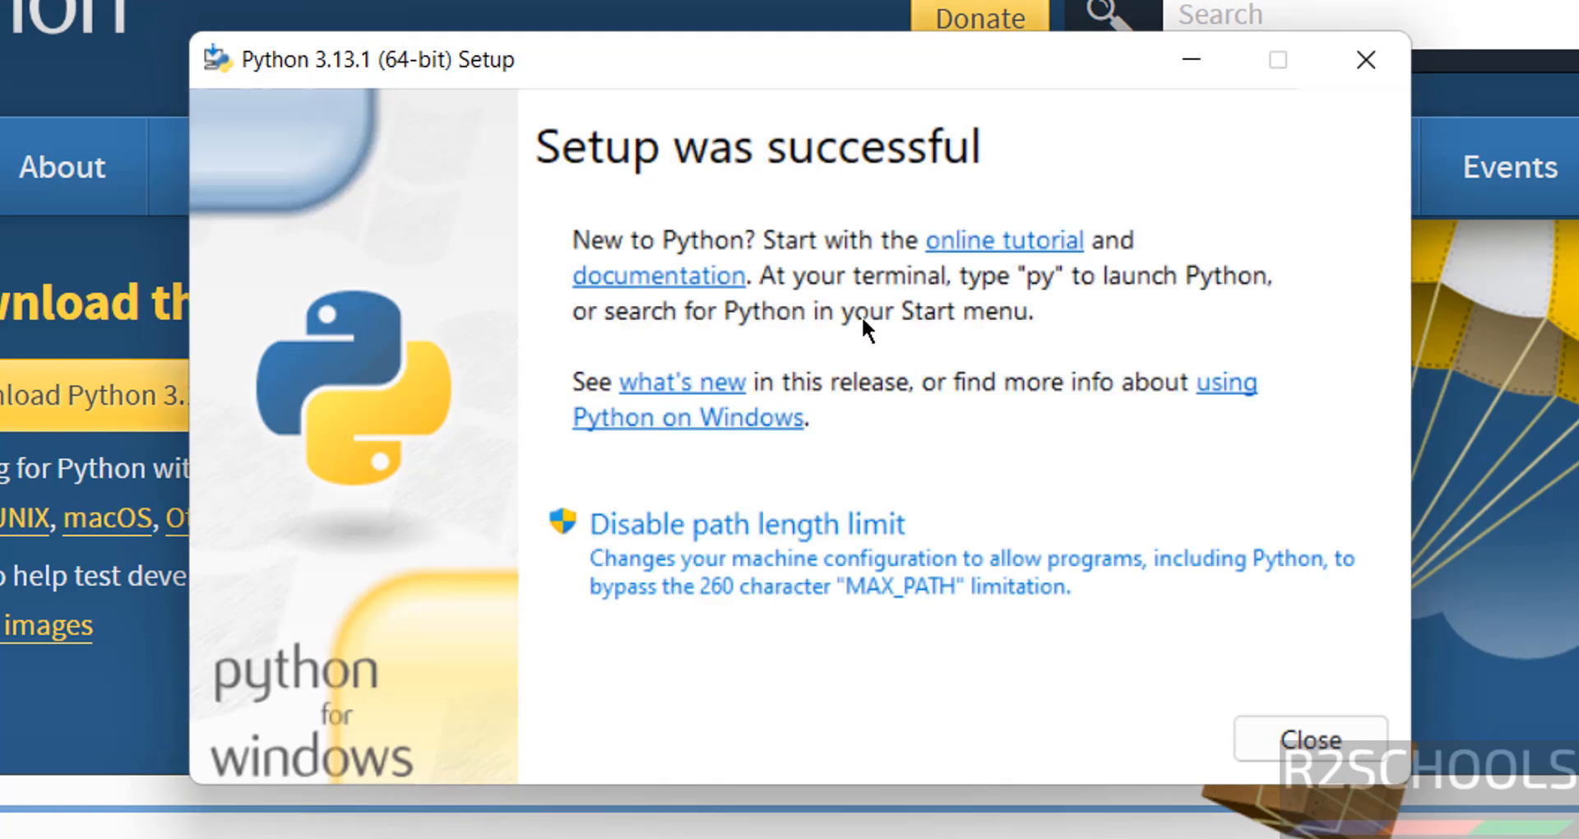
{"action": "left_click", "coordinate": [1293, 742]}
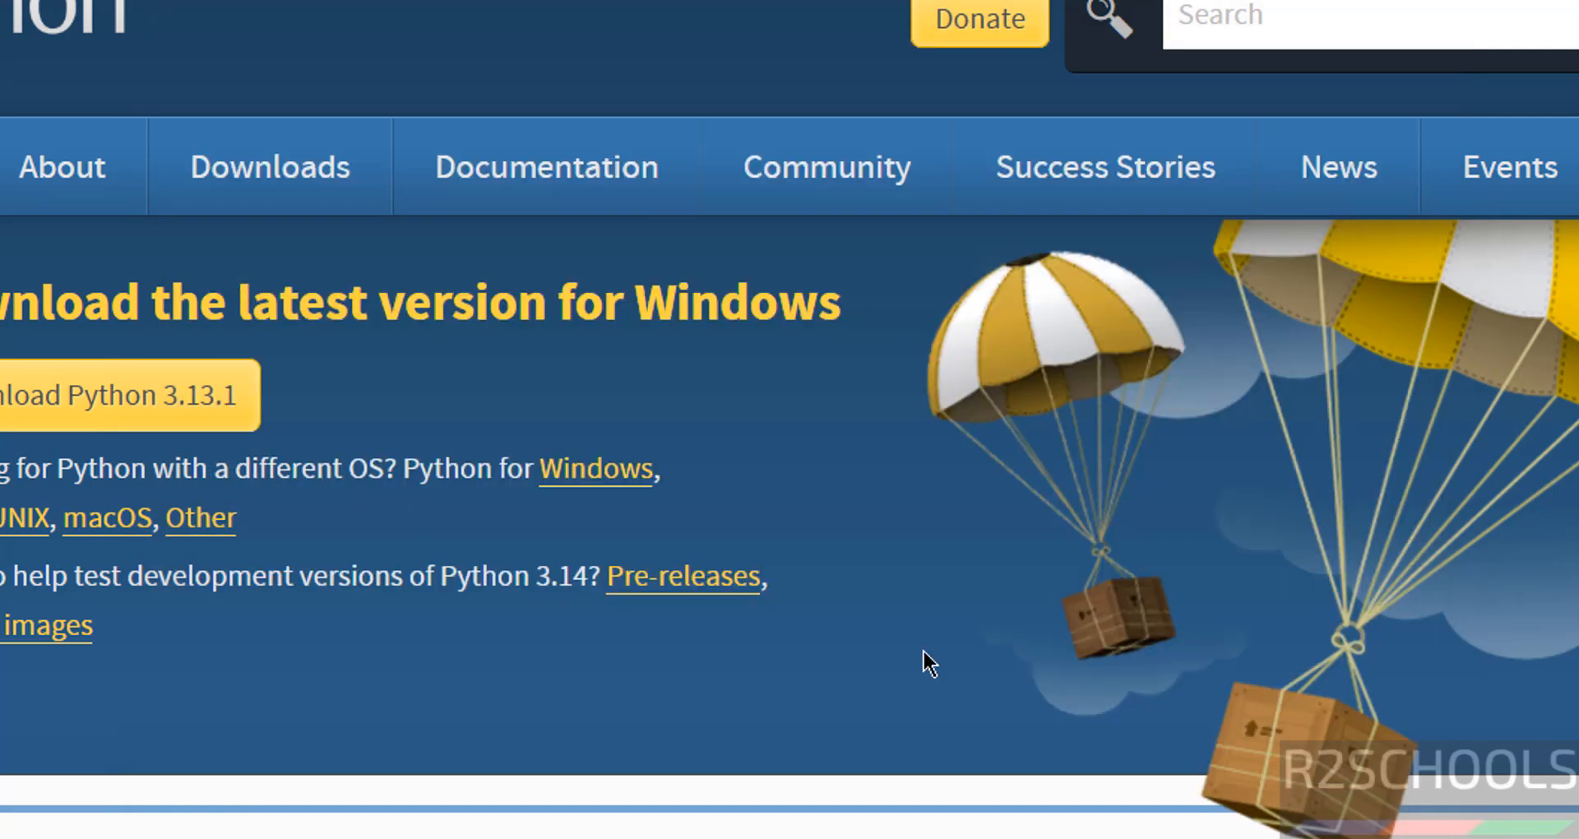
- Launch the Python 3.13 (64-bit) console from the Python 3.13 folder in the installed apps list
{"action": "key", "text": "super"}
{"action": "left_click", "coordinate": [1149, 14]}
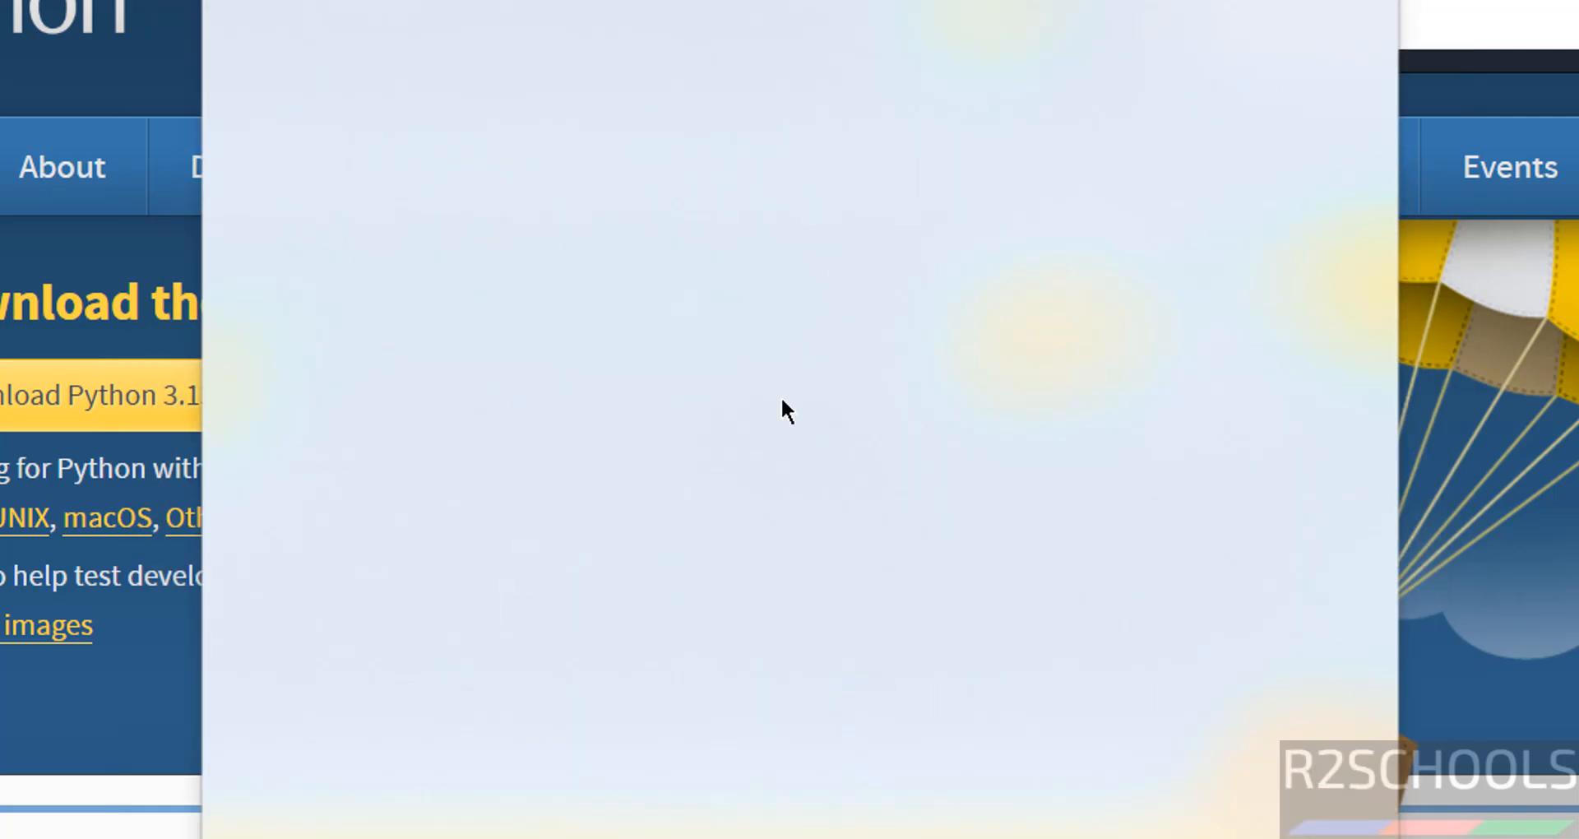
{"action": "scroll", "coordinate": [722, 490], "scroll_direction": "down", "scroll_amount": 15}
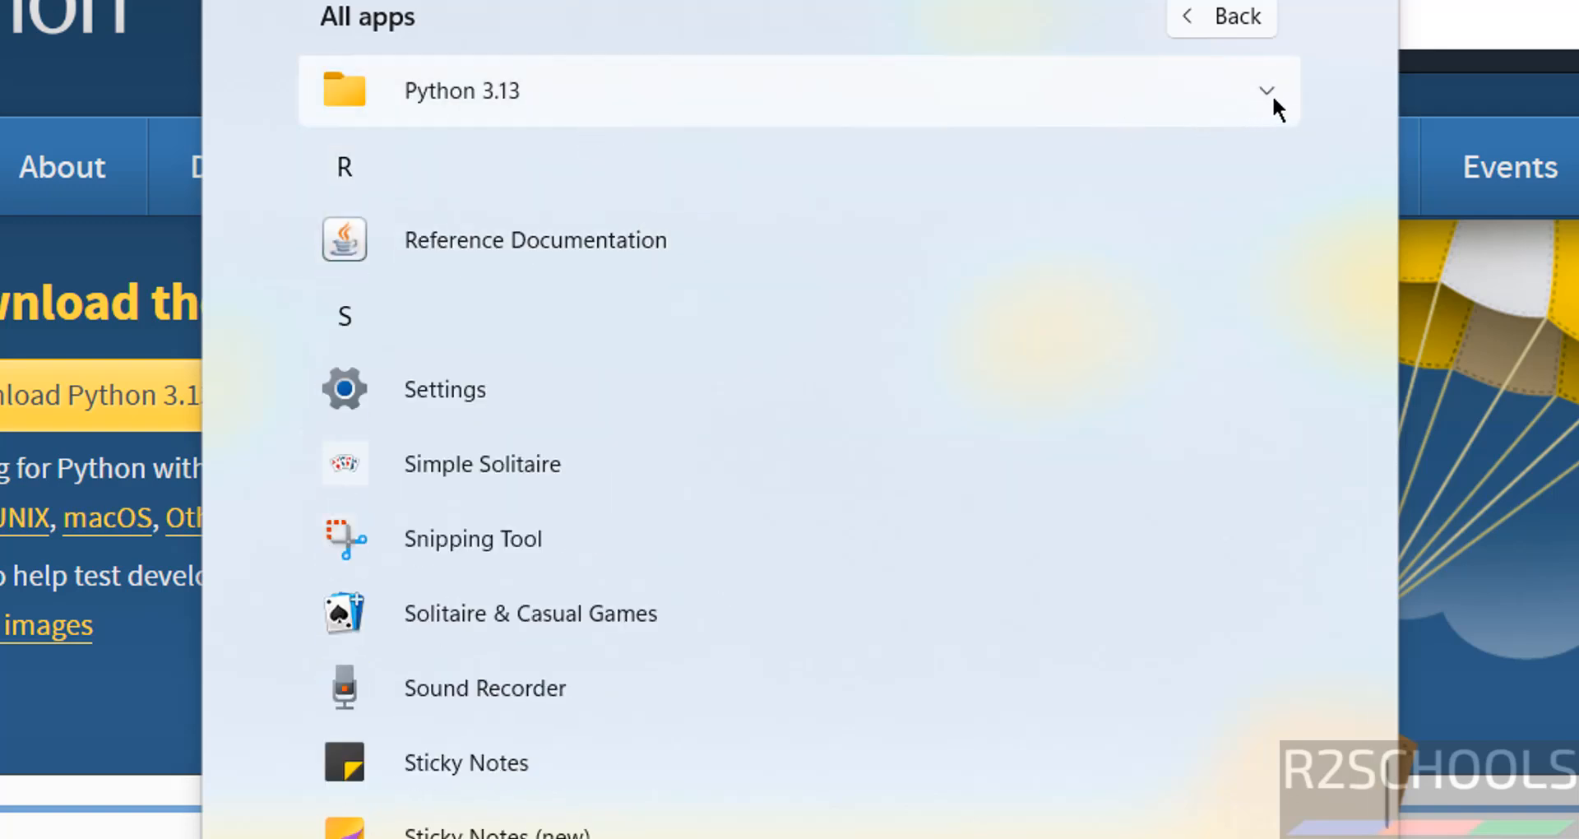
{"action": "left_click", "coordinate": [1271, 96]}
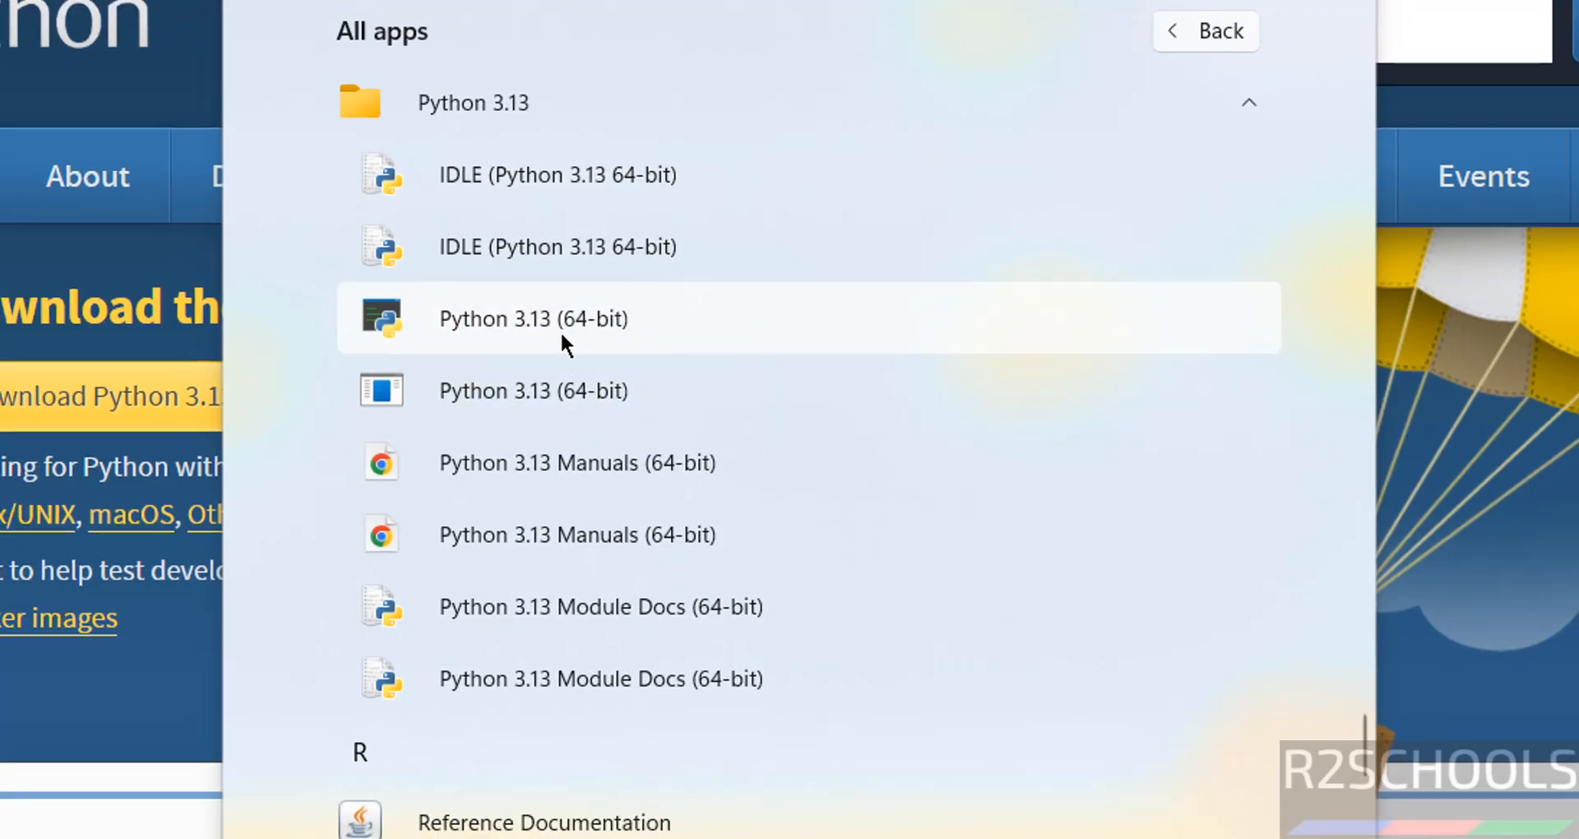
{"action": "left_click", "coordinate": [557, 333]}
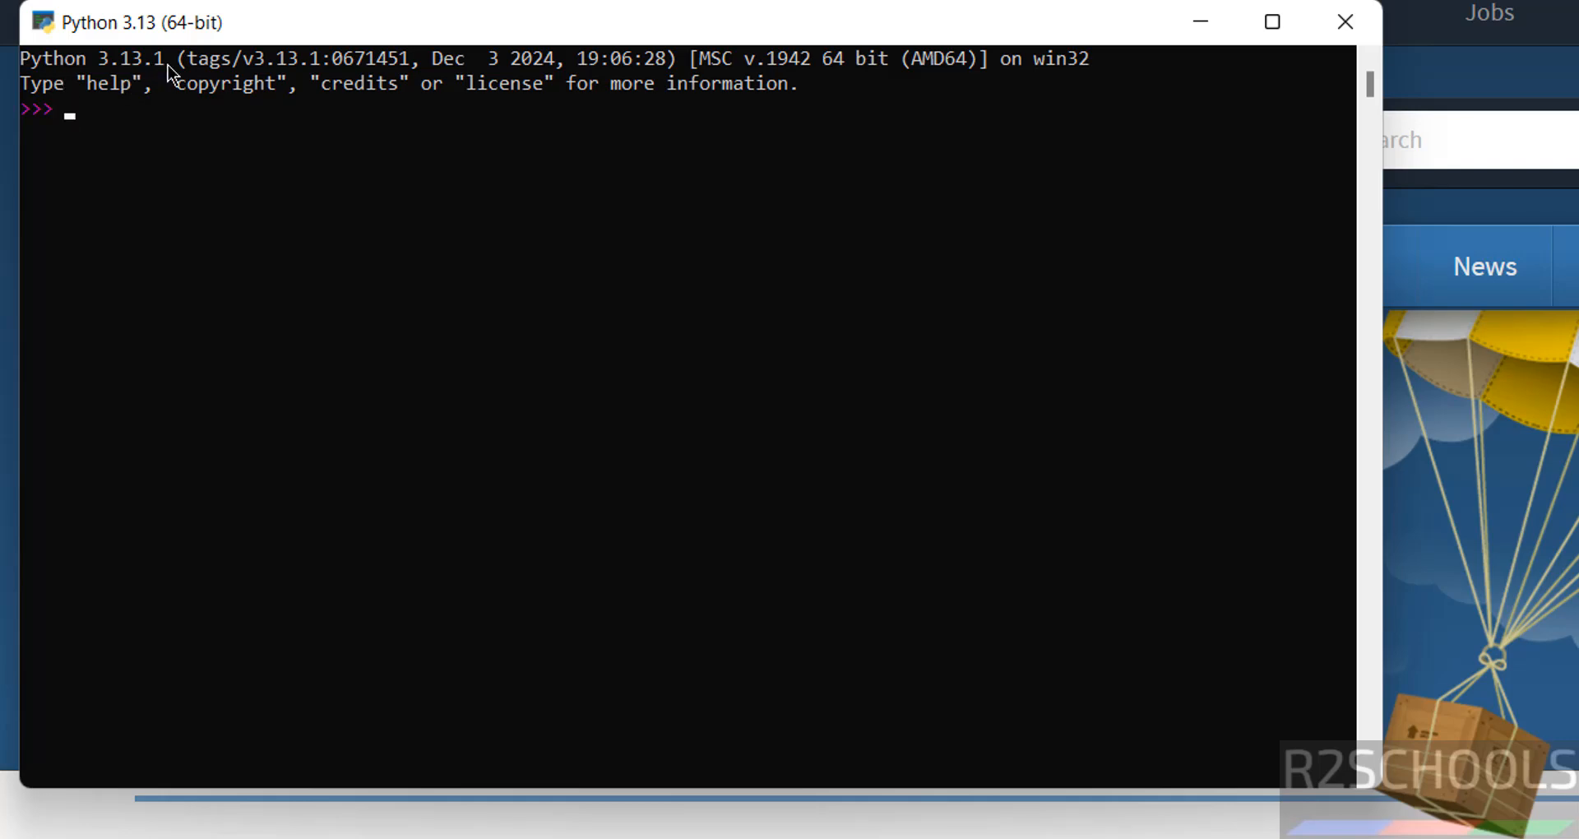
- Launch IDLE (Python 3.13 64-bit) from the installed apps list
{"action": "key", "text": "super"}
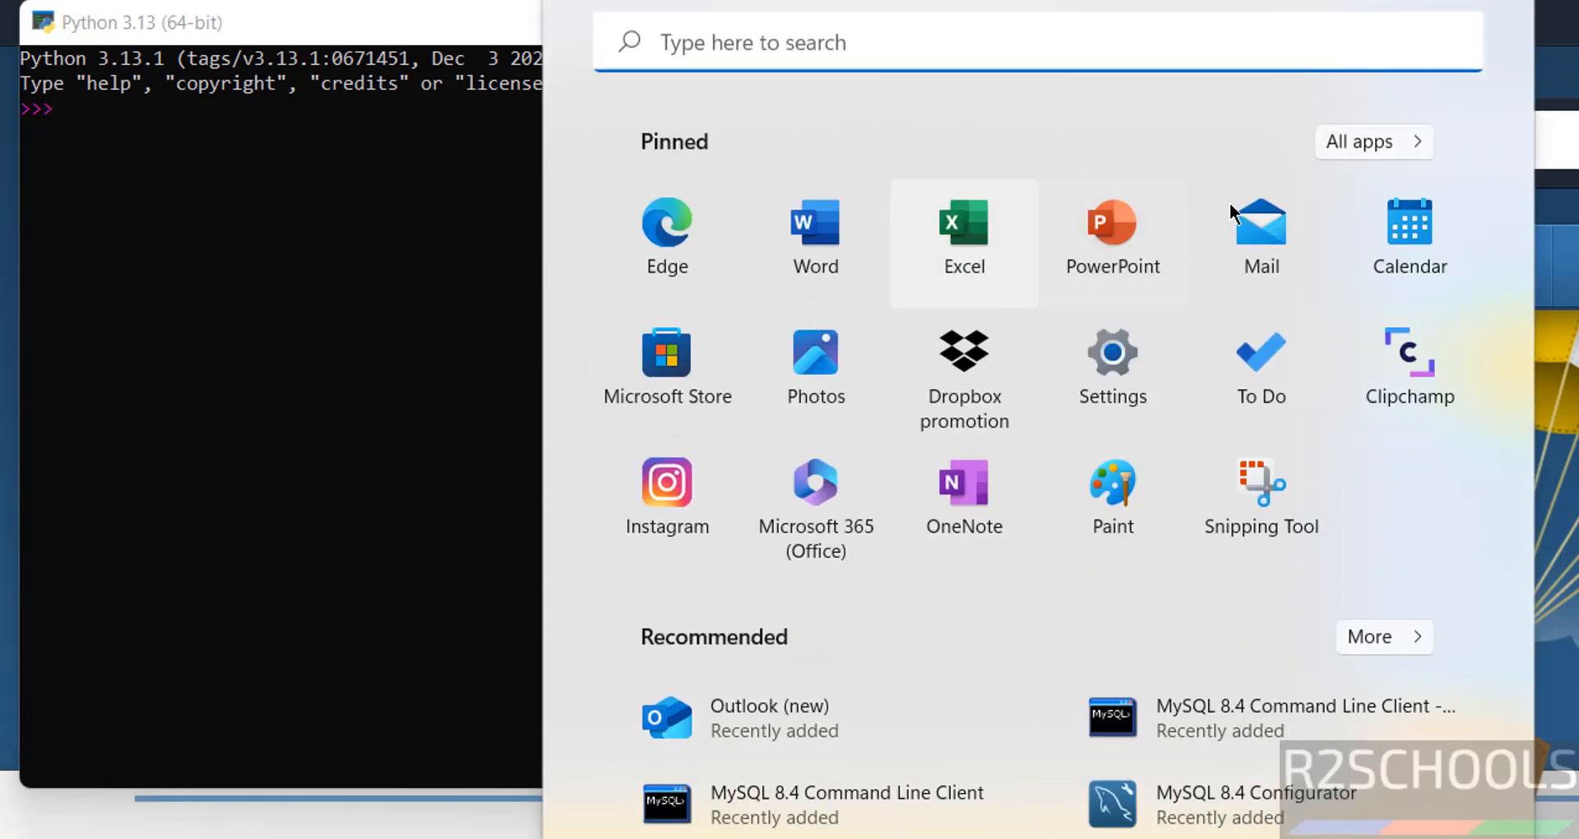
{"action": "left_click", "coordinate": [1354, 145]}
{"action": "scroll", "coordinate": [1462, 271], "scroll_direction": "down", "scroll_amount": 15}
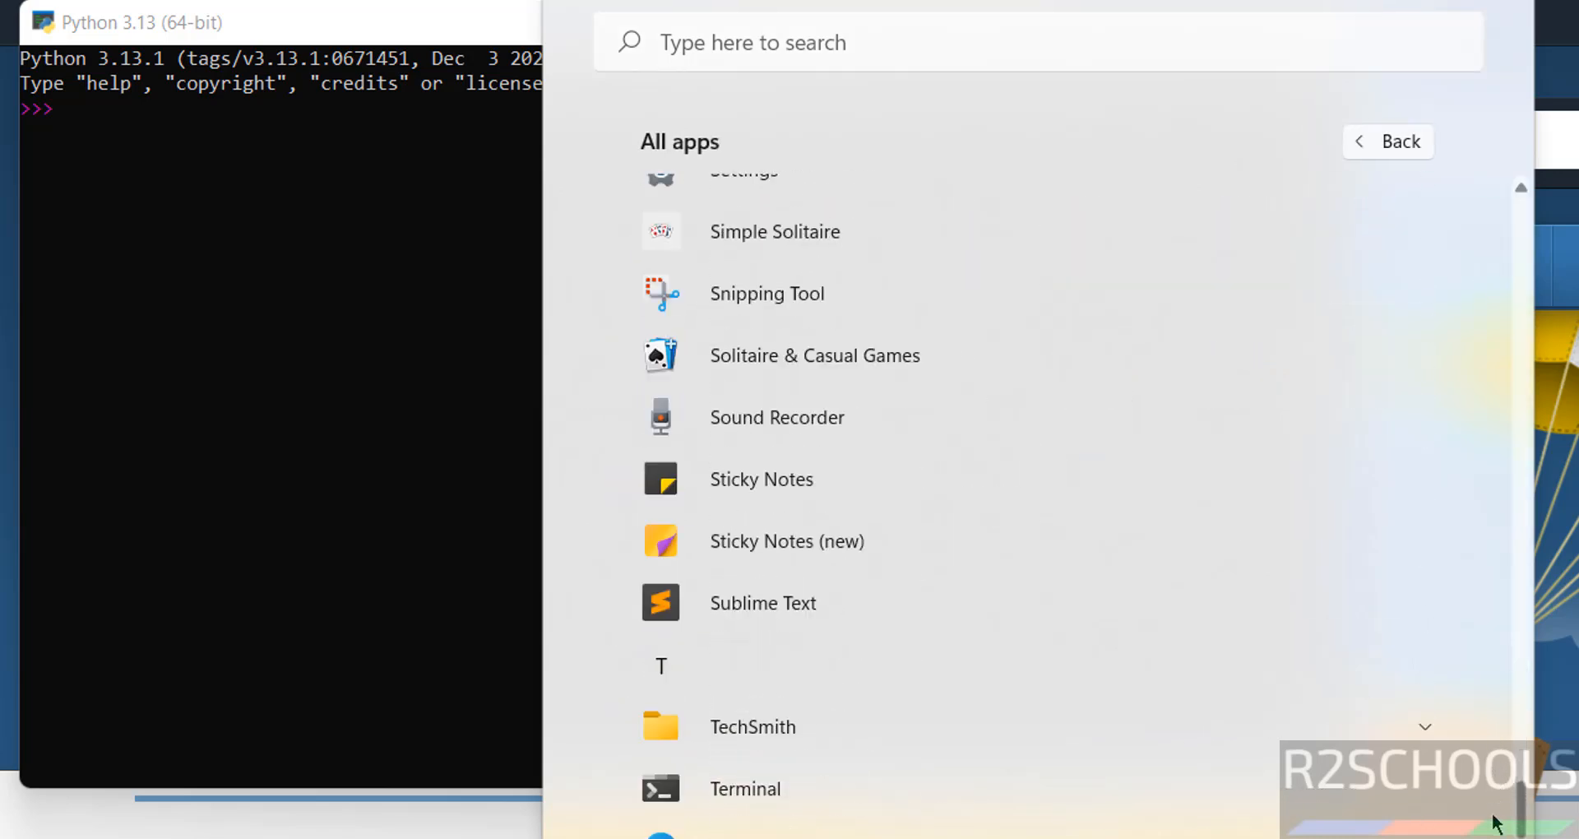
{"action": "scroll", "coordinate": [812, 240], "scroll_direction": "up", "scroll_amount": 5}
{"action": "left_click", "coordinate": [798, 244]}
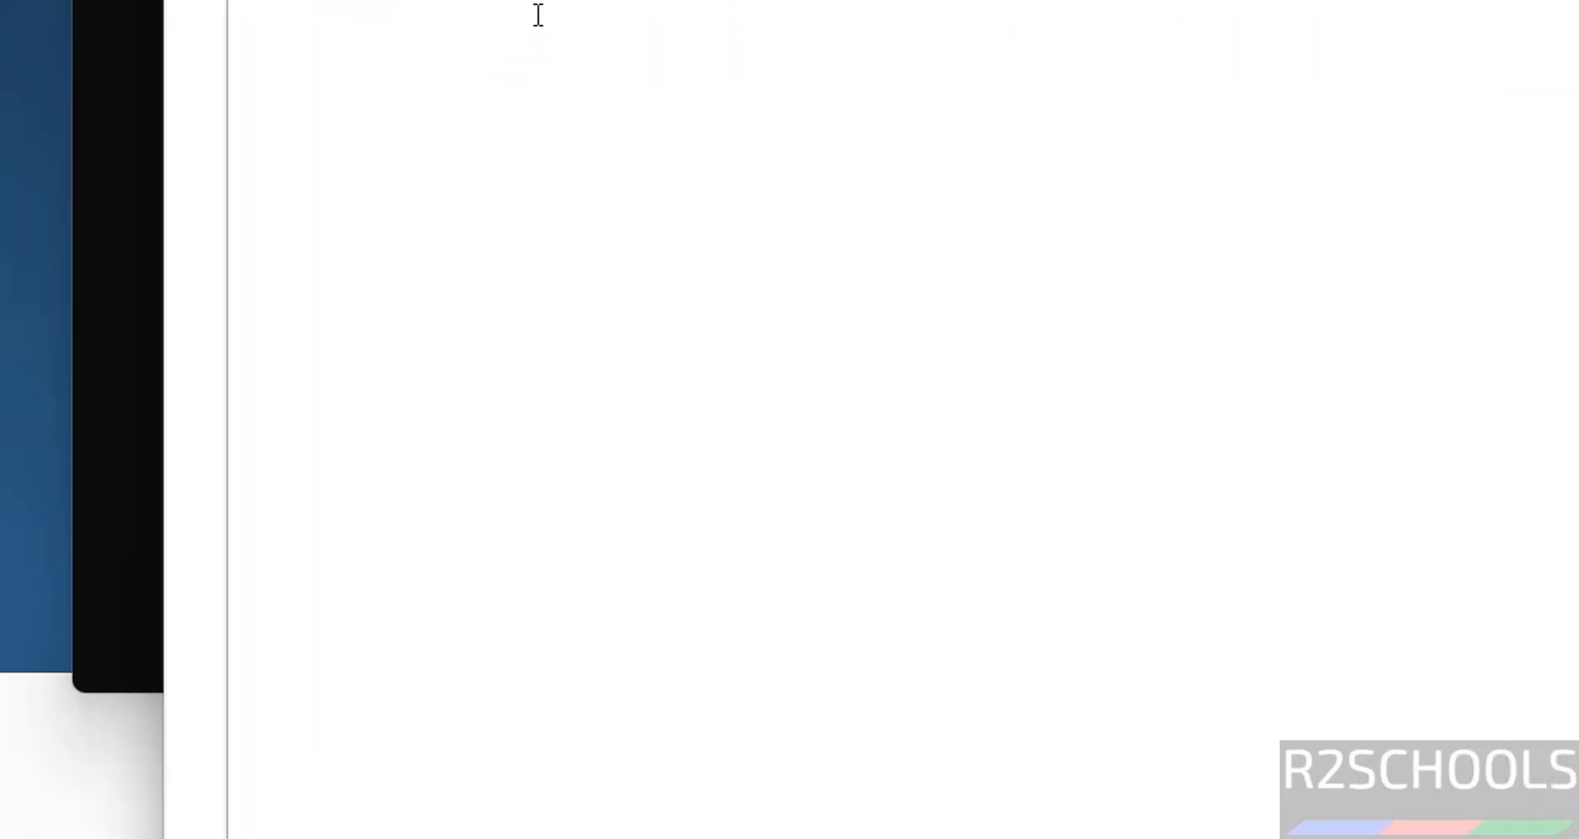
- Open a Windows Command Prompt with cmd and start the Python interpreter in it with the python command
{"action": "key", "text": "super+r"}
{"action": "type", "text": "cmd"}
{"action": "key", "text": "Return"}
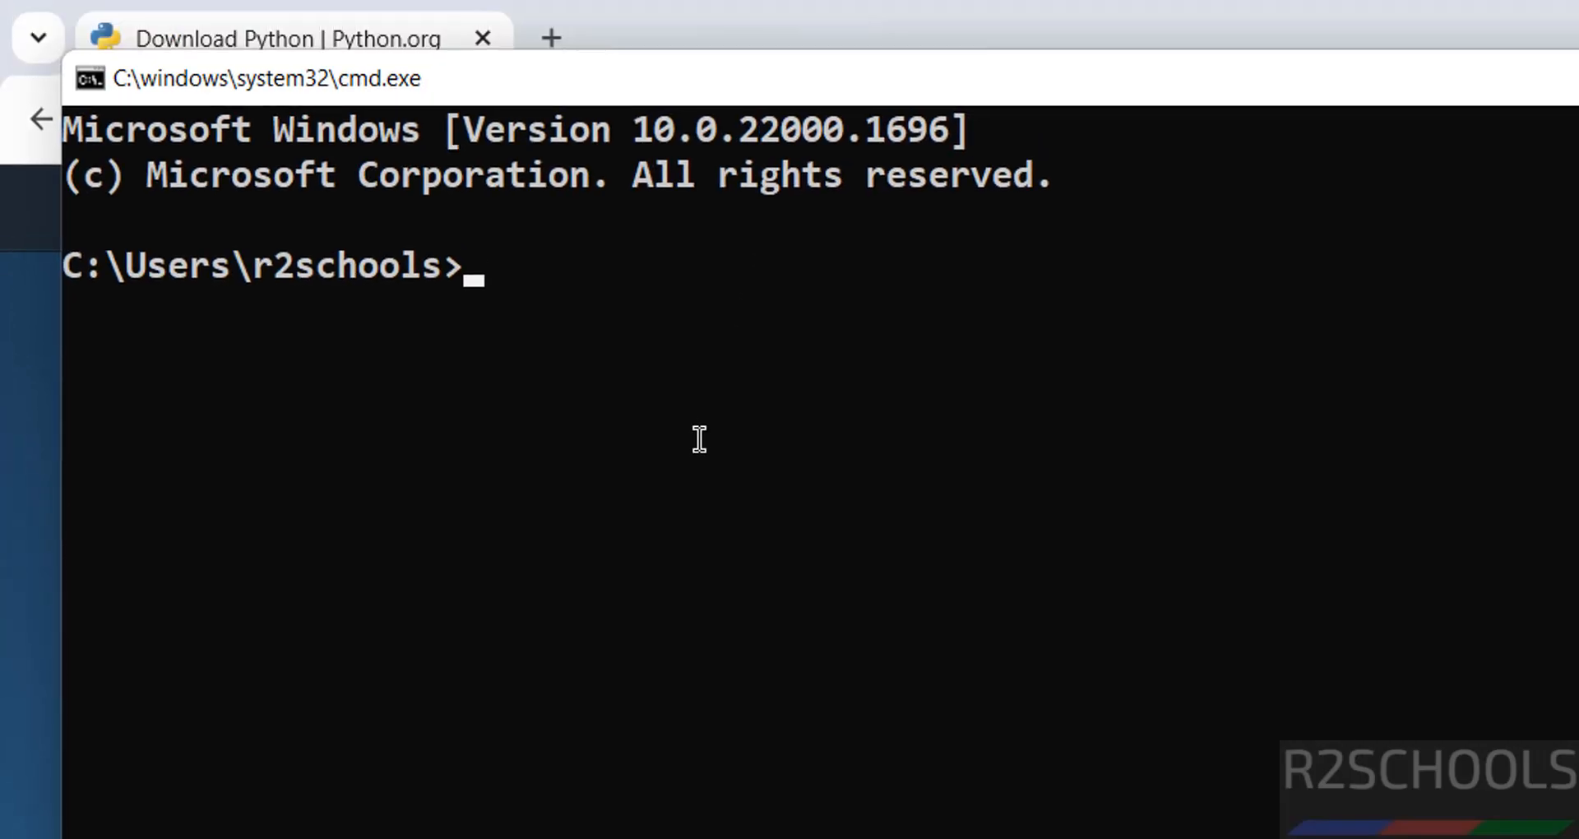
{"action": "type", "text": "python"}
{"action": "key", "text": "Return"}
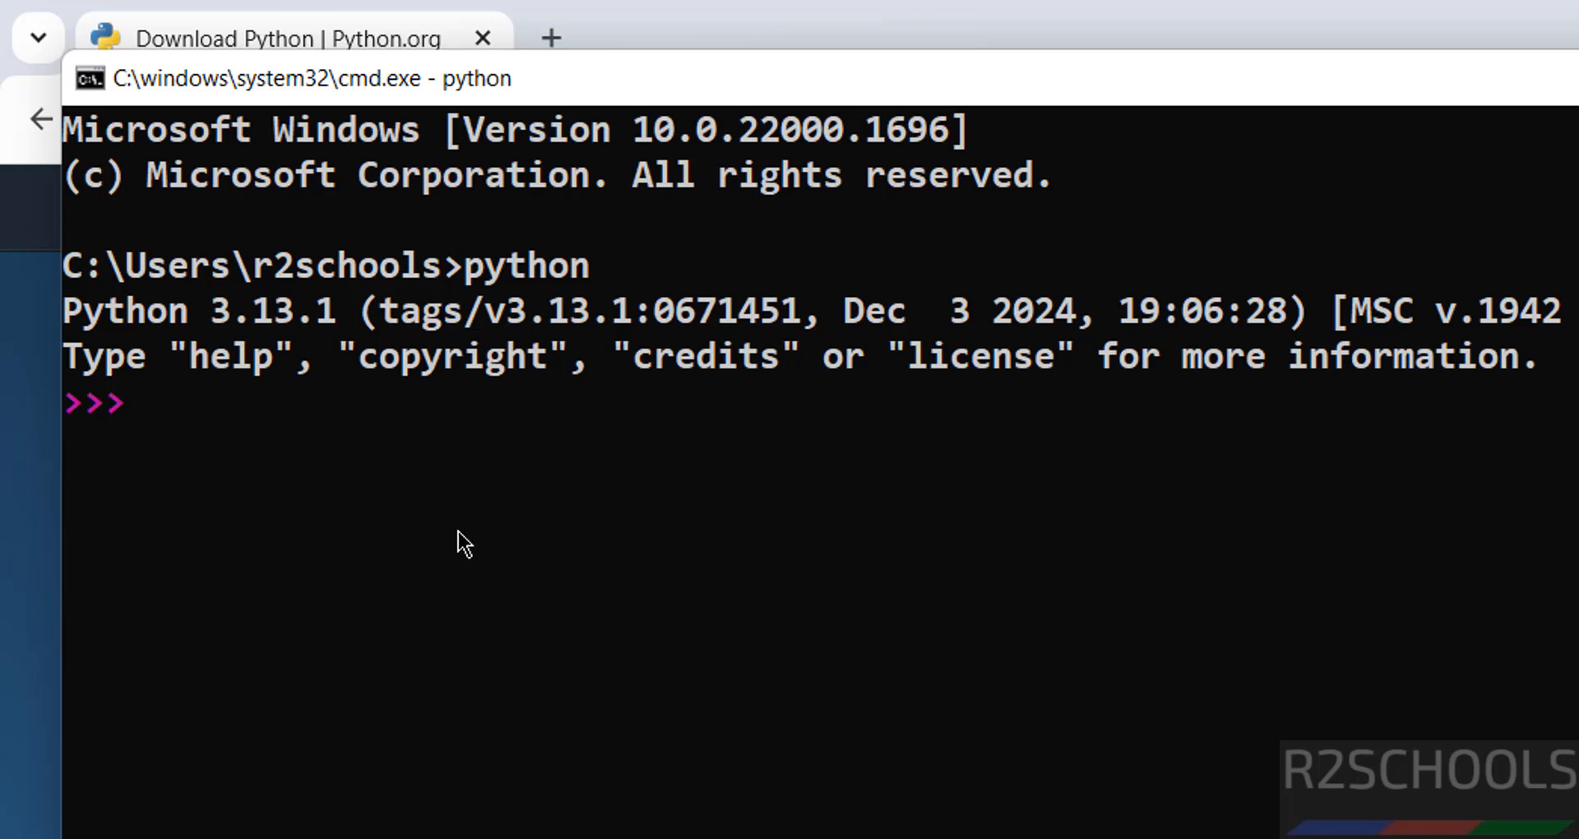
- Run print("Welcome to r2schools"); at the Python prompt
{"action": "type", "text": "print("}
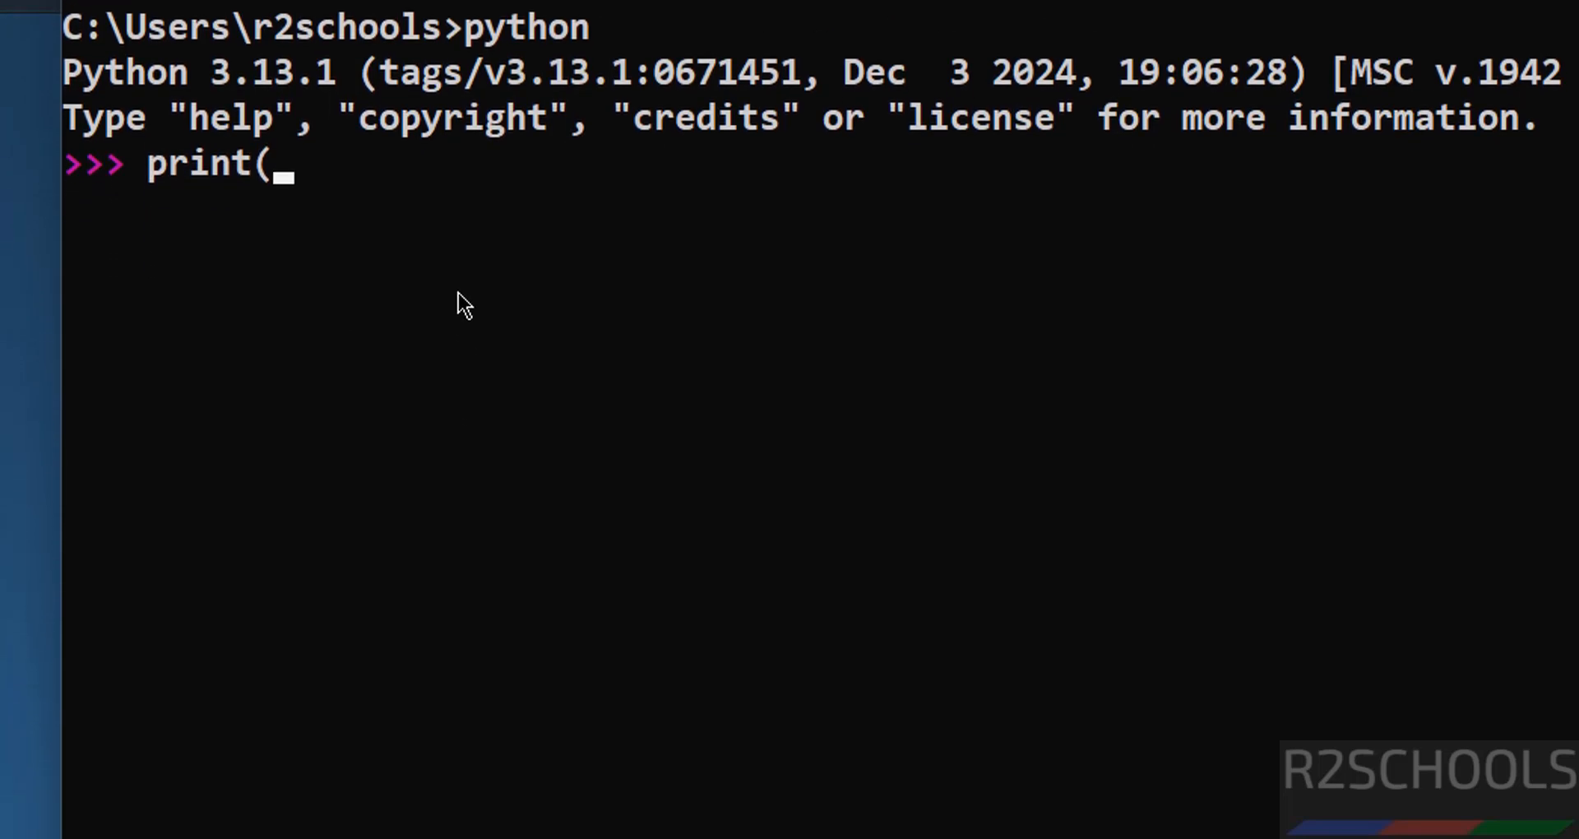
{"action": "type", "text": "\"Welcome to "}
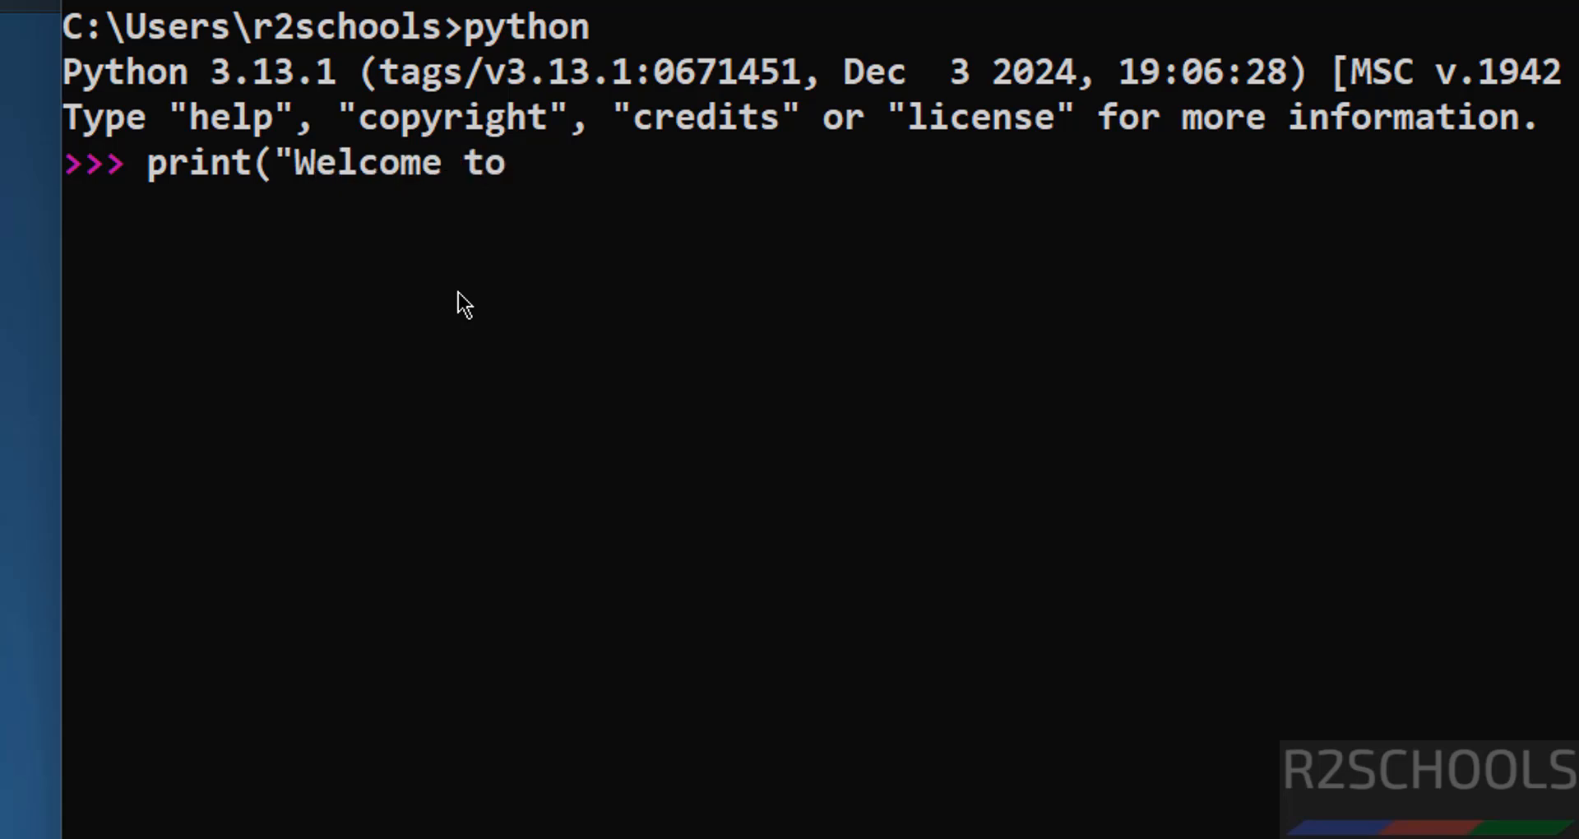
{"action": "type", "text": "r2schoo"}
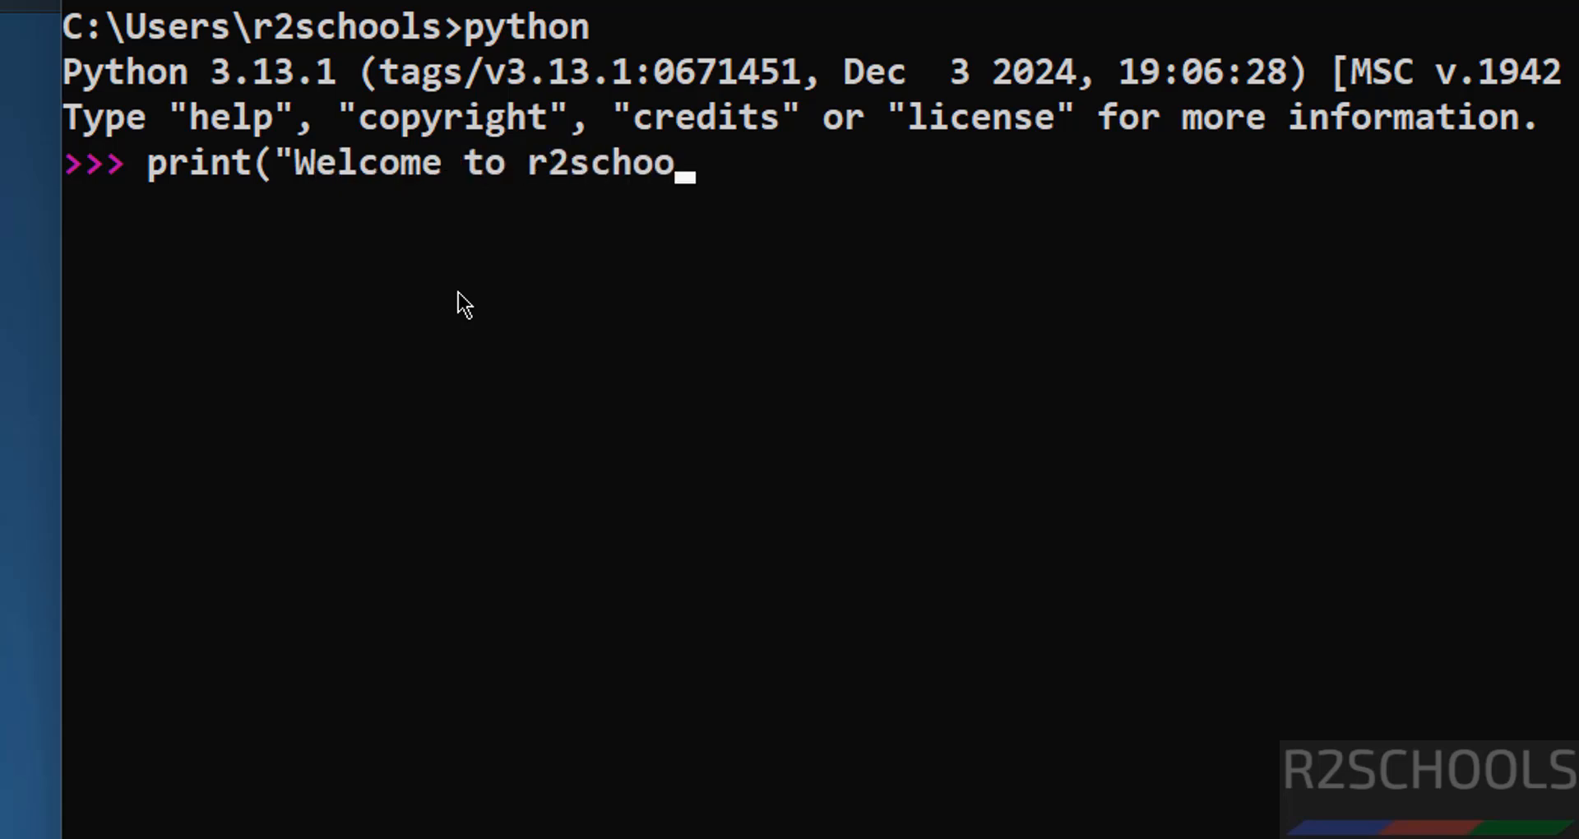
{"action": "type", "text": "ls\");"}
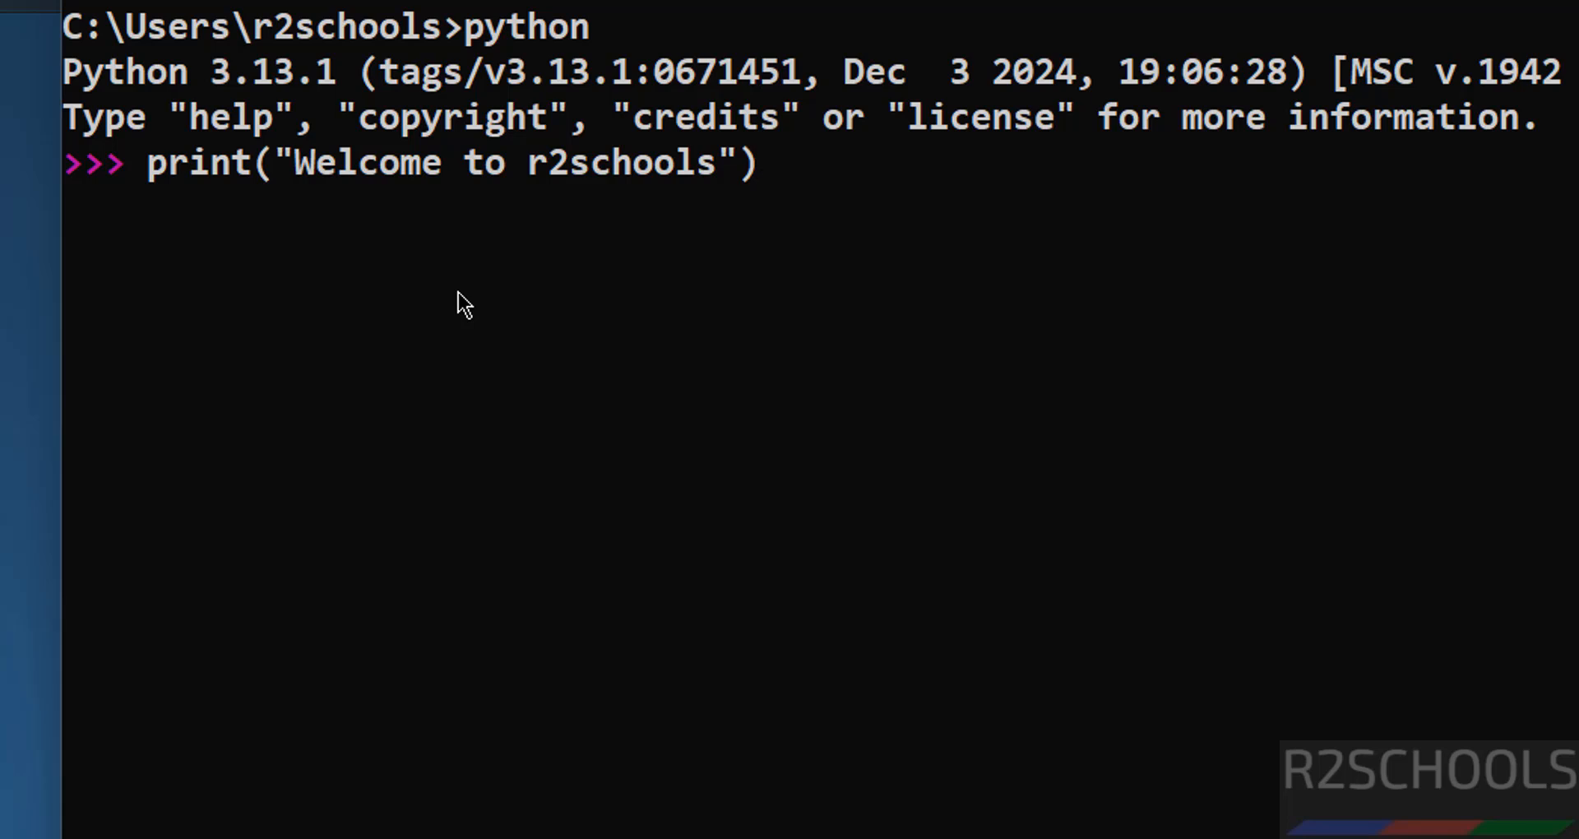
{"action": "key", "text": "Return"}
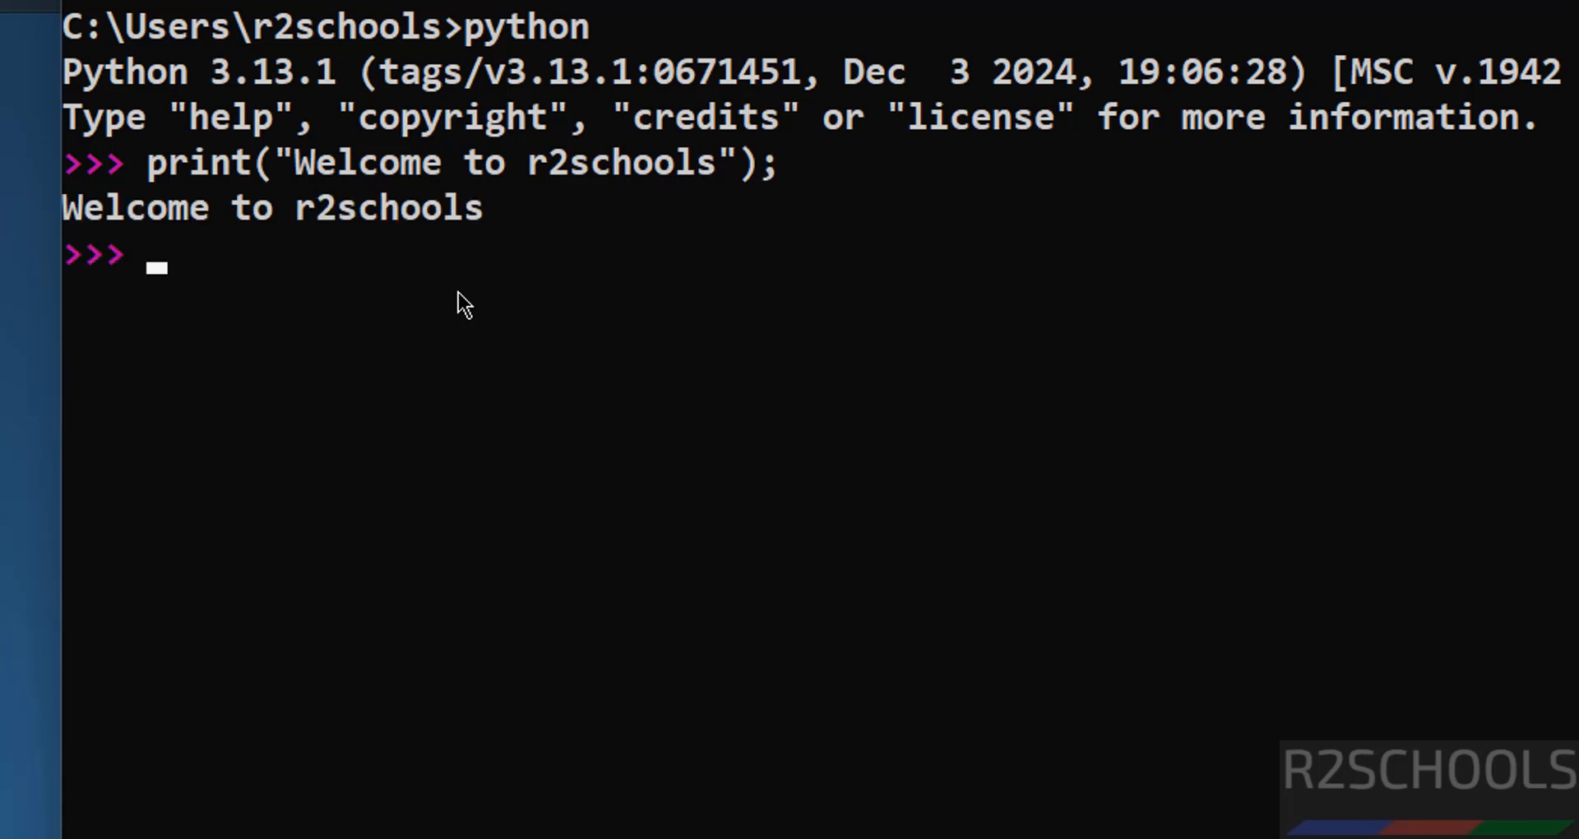
- Run print(8+9) at the Python prompt to print the sum of the two numbers
{"action": "type", "text": "prtin("}
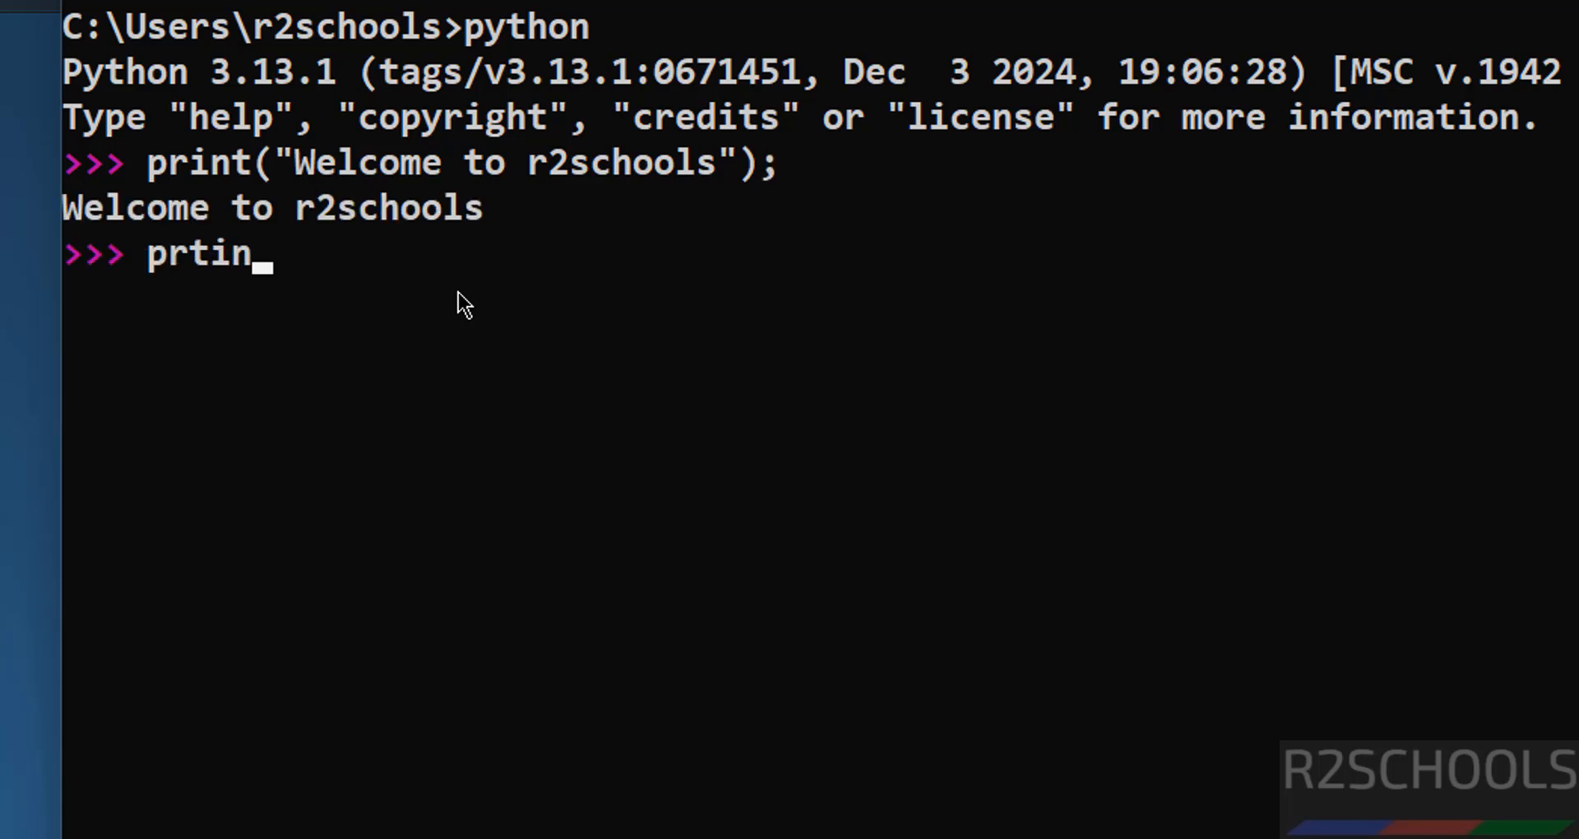
{"action": "key", "text": "BackSpace"}
{"action": "key", "text": "BackSpace"}
{"action": "key", "text": "BackSpace"}
{"action": "key", "text": "BackSpace"}
{"action": "type", "text": "inrt"}
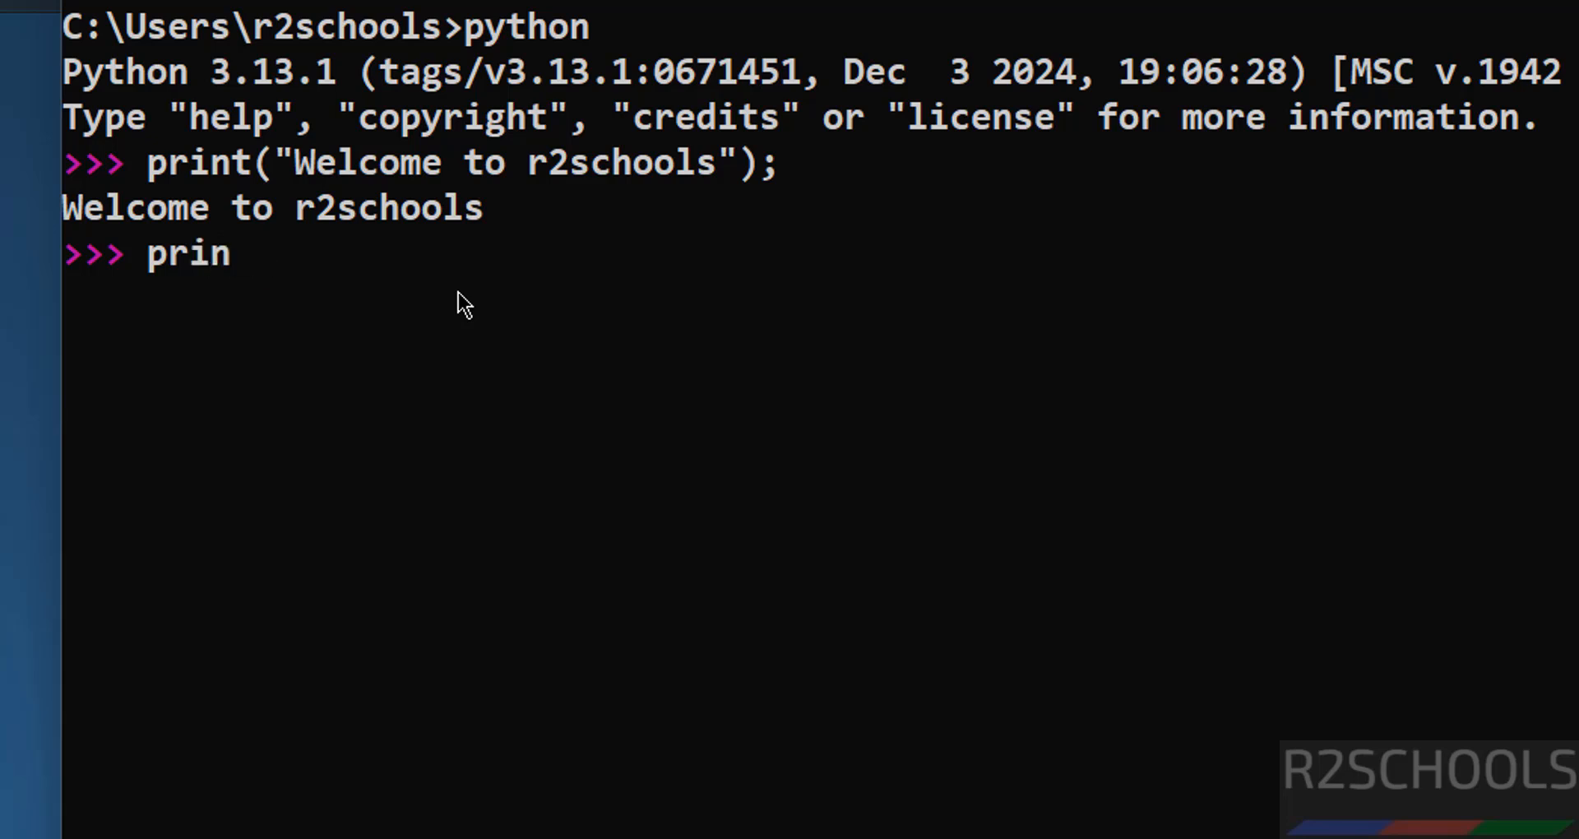
{"action": "key", "text": "BackSpace"}
{"action": "key", "text": "BackSpace"}
{"action": "type", "text": "t(8+"}
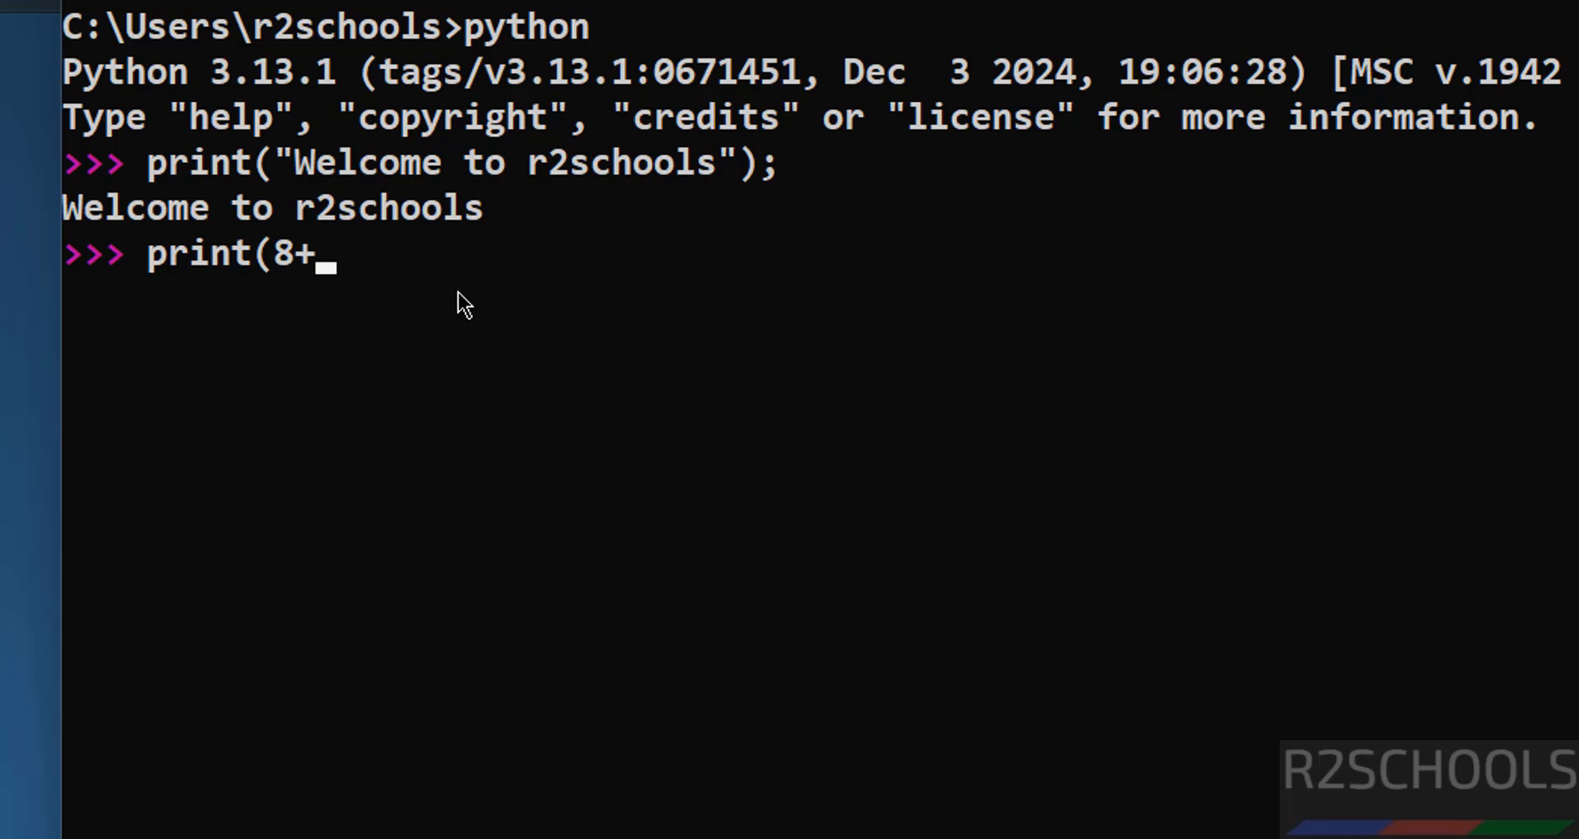
{"action": "type", "text": "9)"}
{"action": "key", "text": "Return"}
- Assign a=100, b=200 and c=a+b at the Python prompt
{"action": "type", "text": "a"}
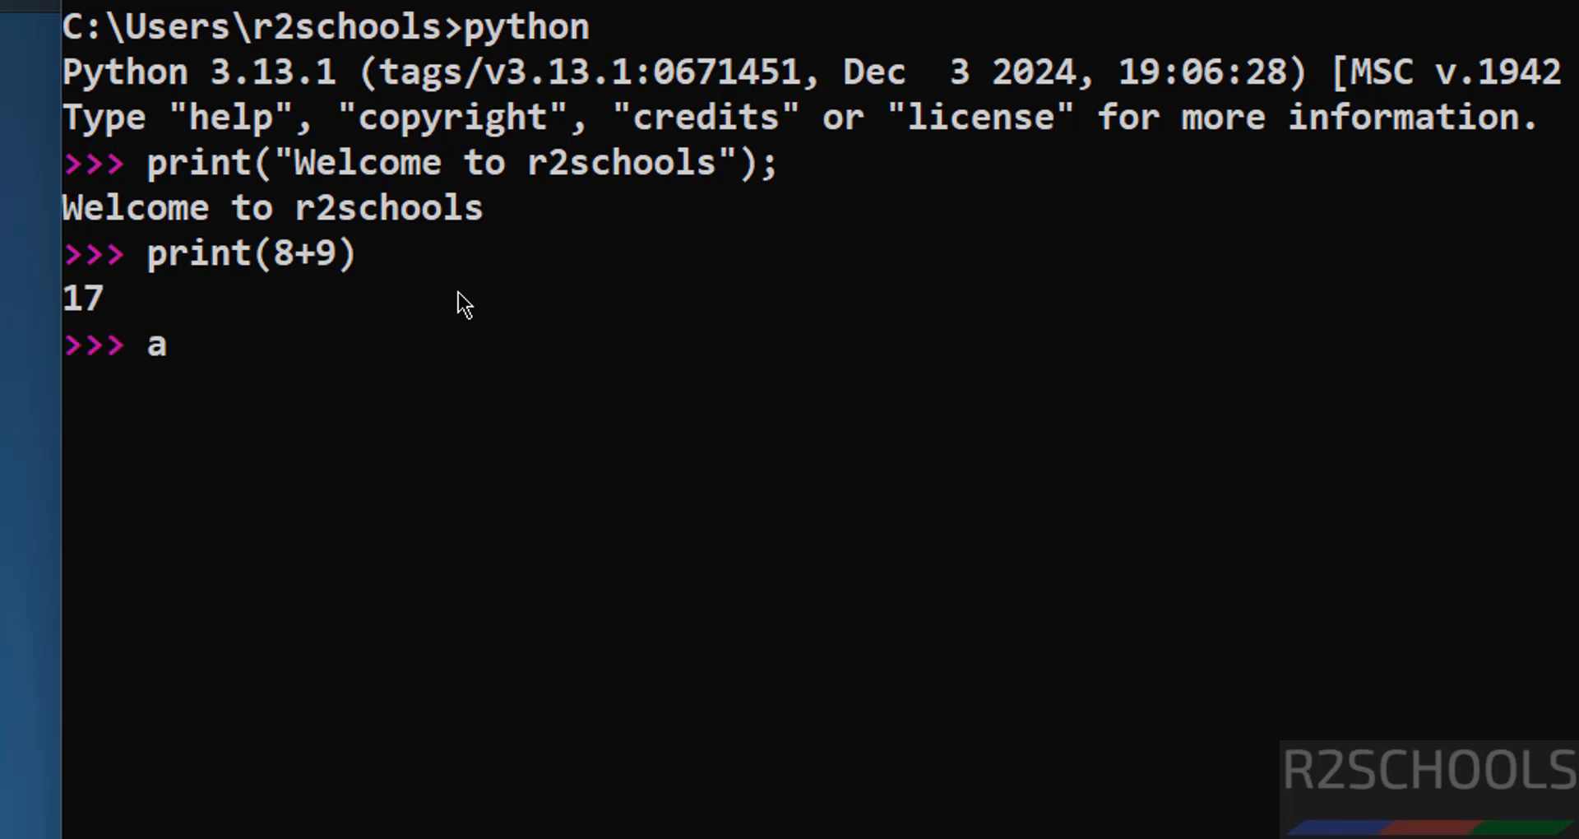
{"action": "type", "text": "=100"}
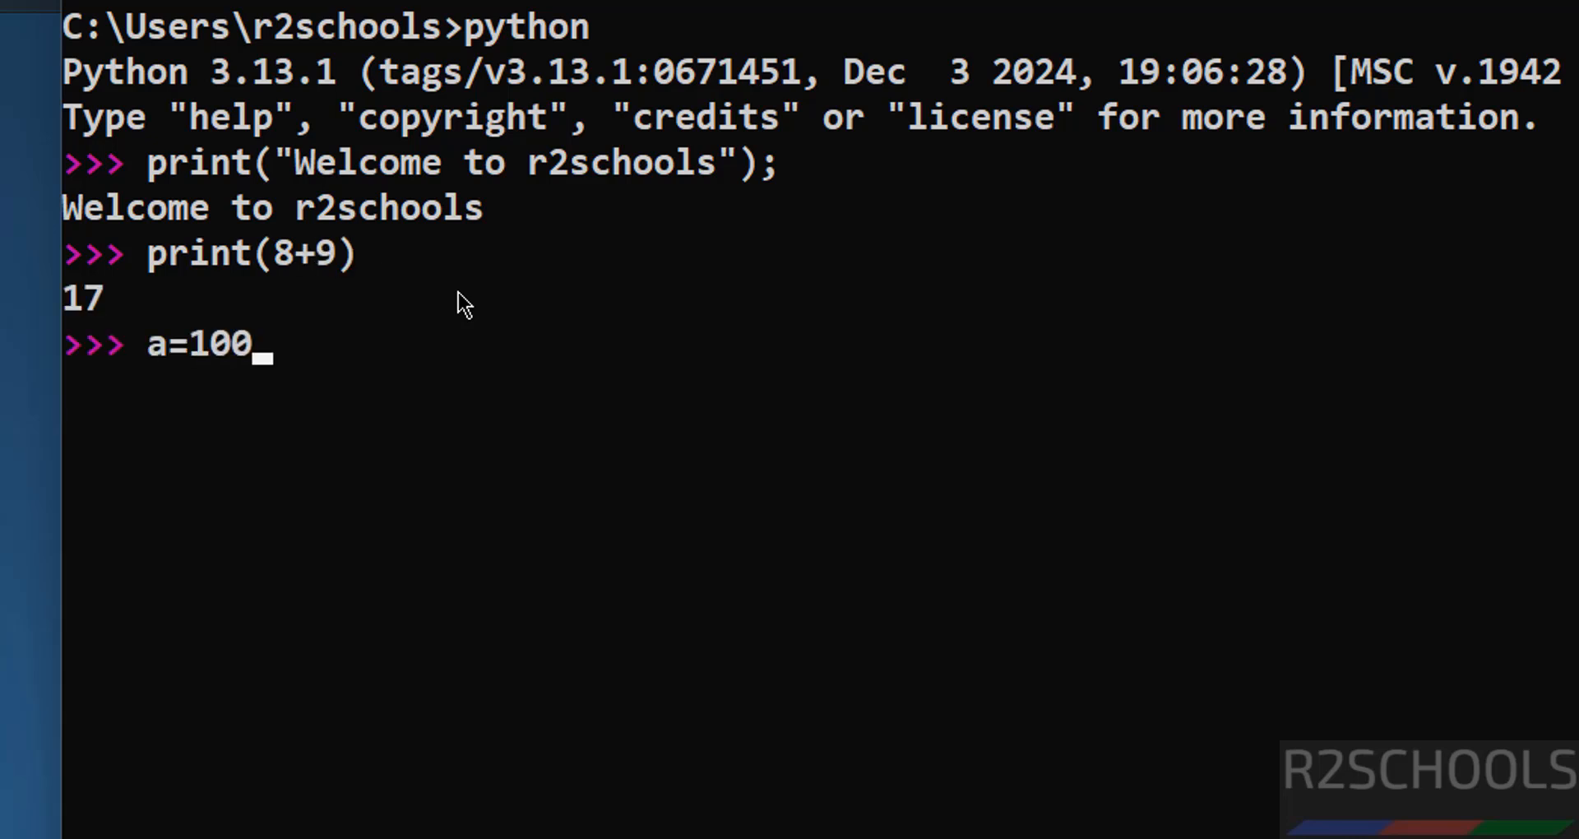
{"action": "key", "text": "Return"}
{"action": "type", "text": "b=200"}
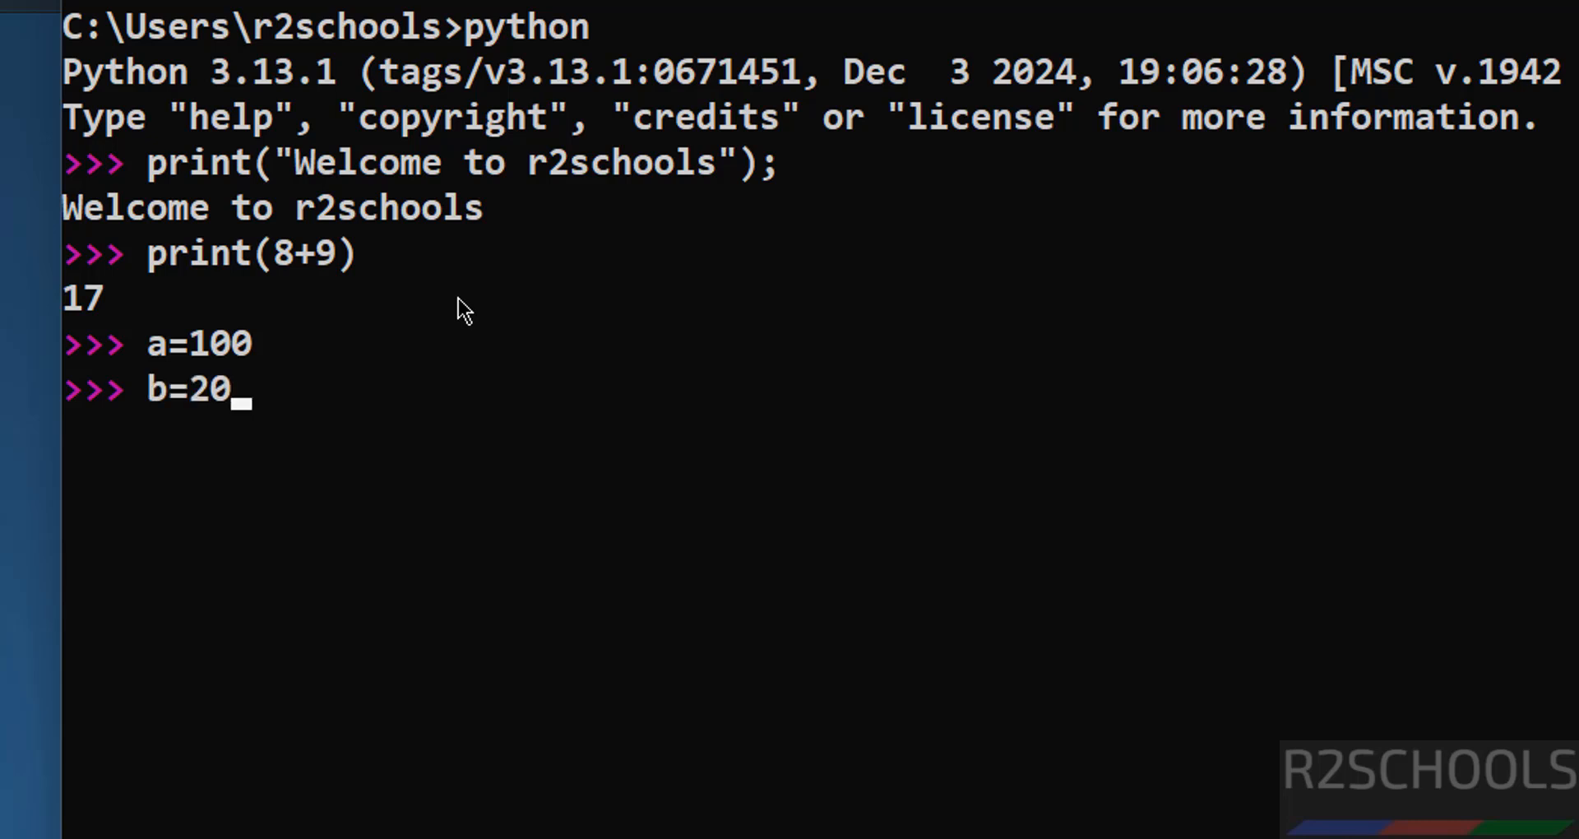
{"action": "key", "text": "Return"}
{"action": "type", "text": "c="}
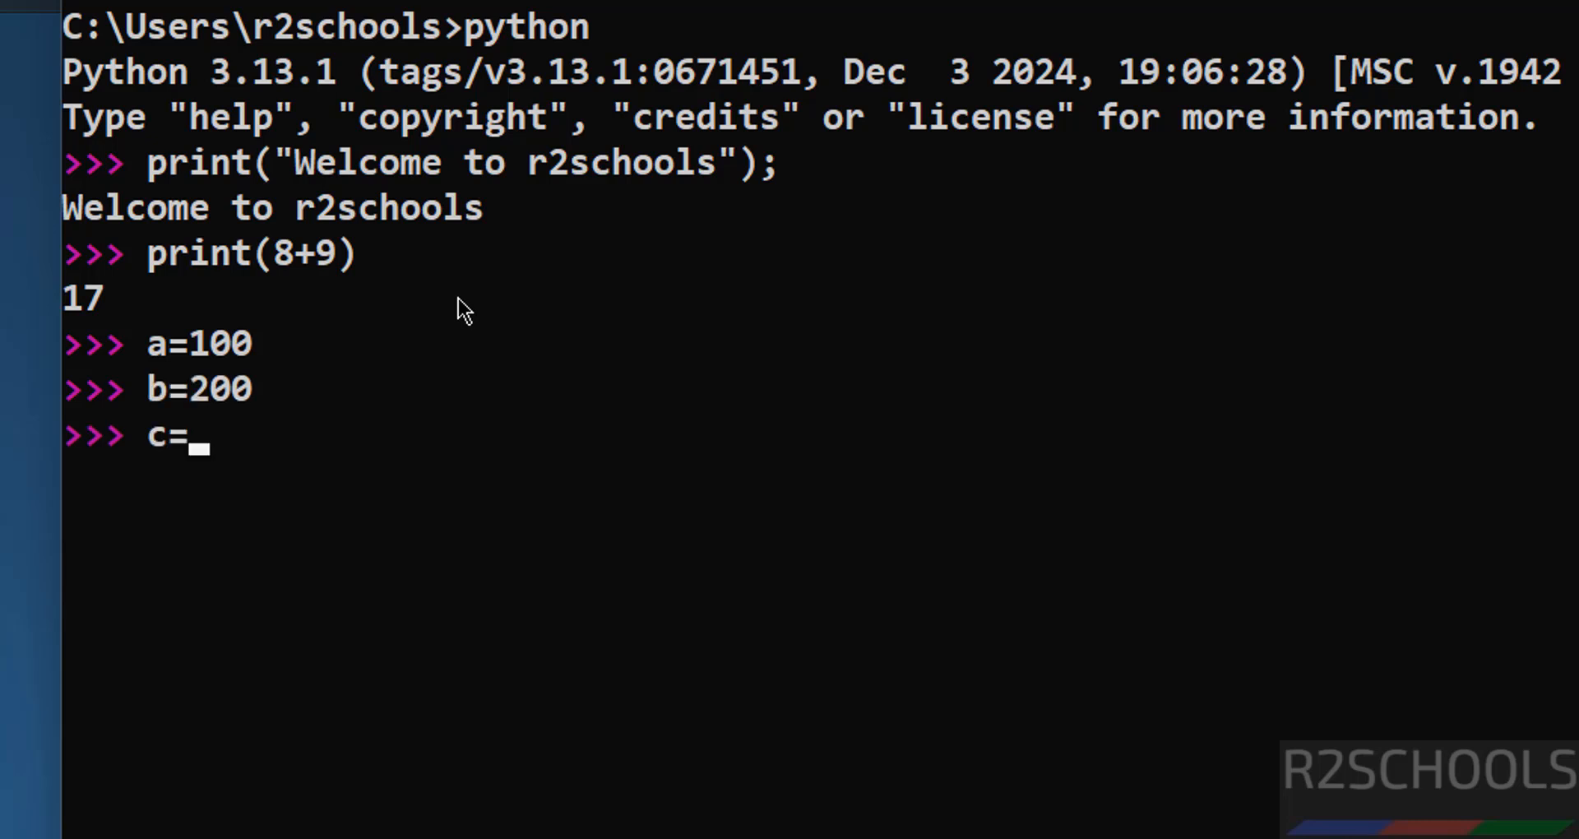
{"action": "type", "text": "a+b"}
{"action": "key", "text": "Return"}
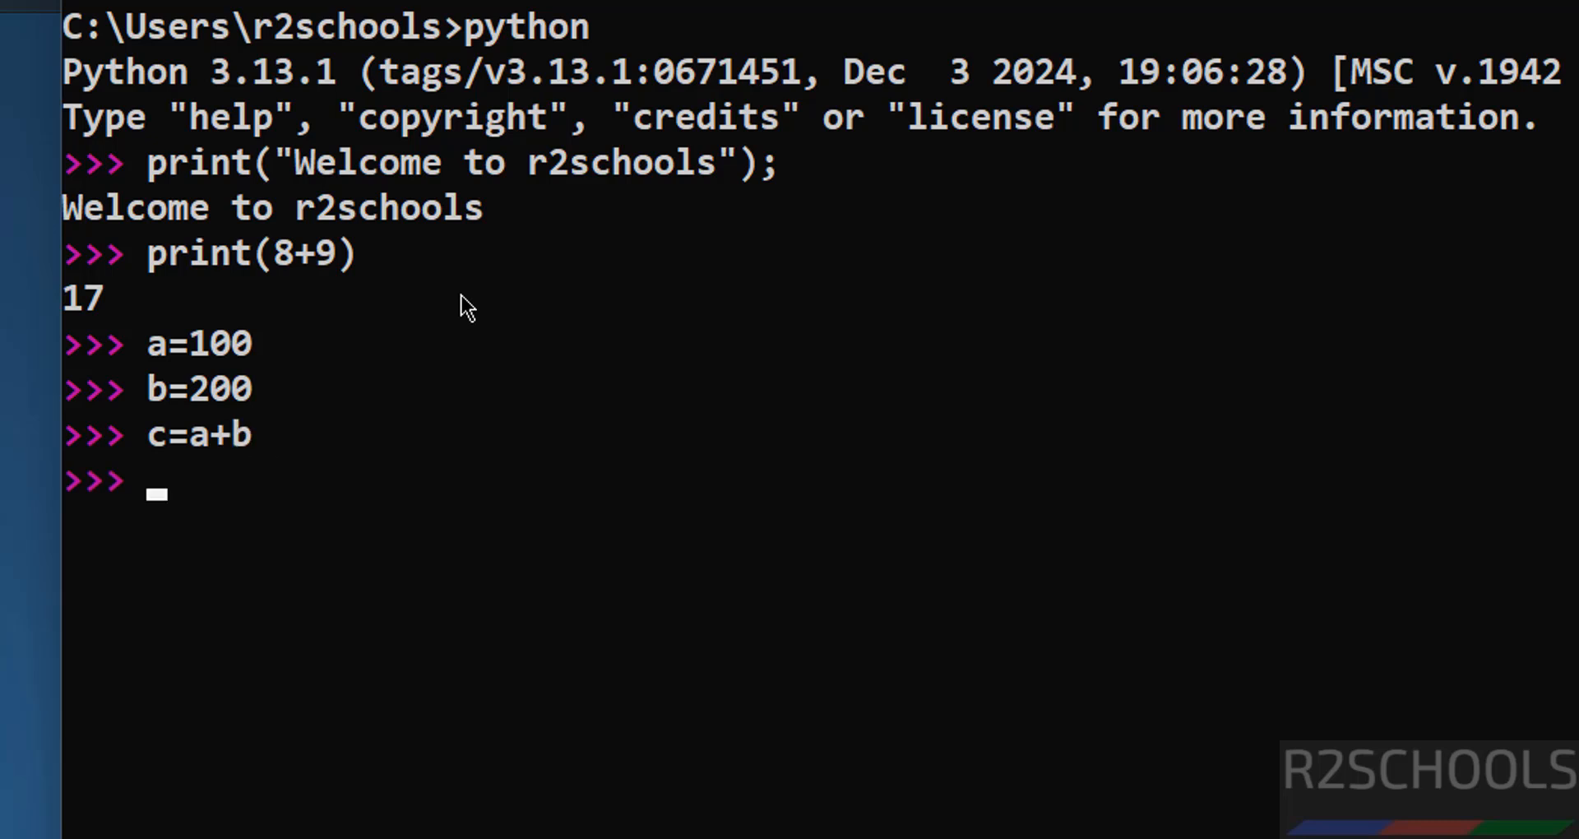
- Run print(c) and print(a+b) at the Python prompt to print the sum both ways
{"action": "type", "text": "print(v"}
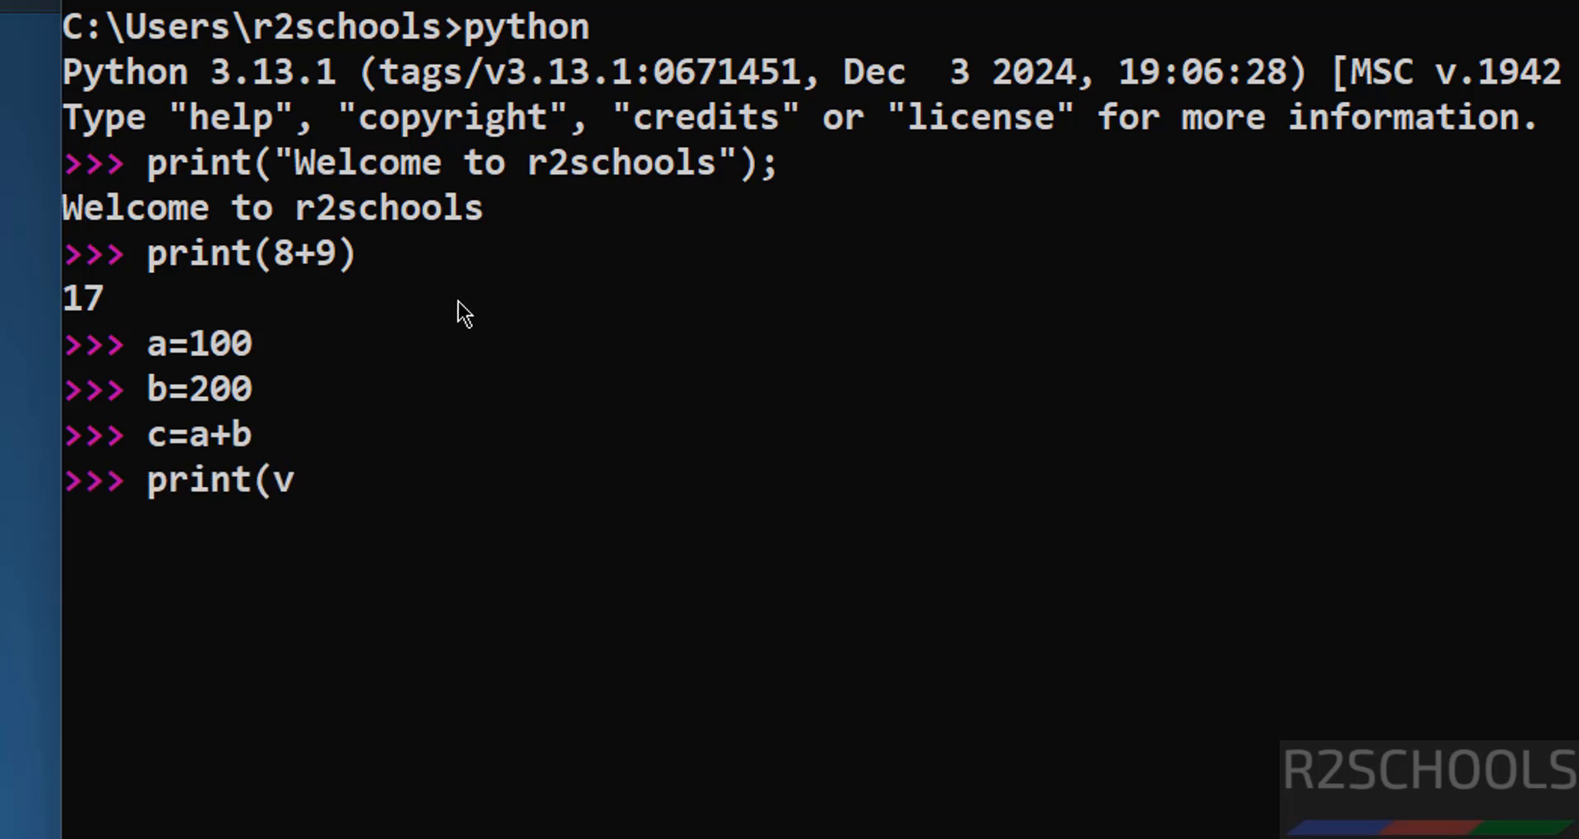
{"action": "key", "text": "BackSpace"}
{"action": "type", "text": "c)"}
{"action": "key", "text": "Return"}
{"action": "type", "text": "p"}
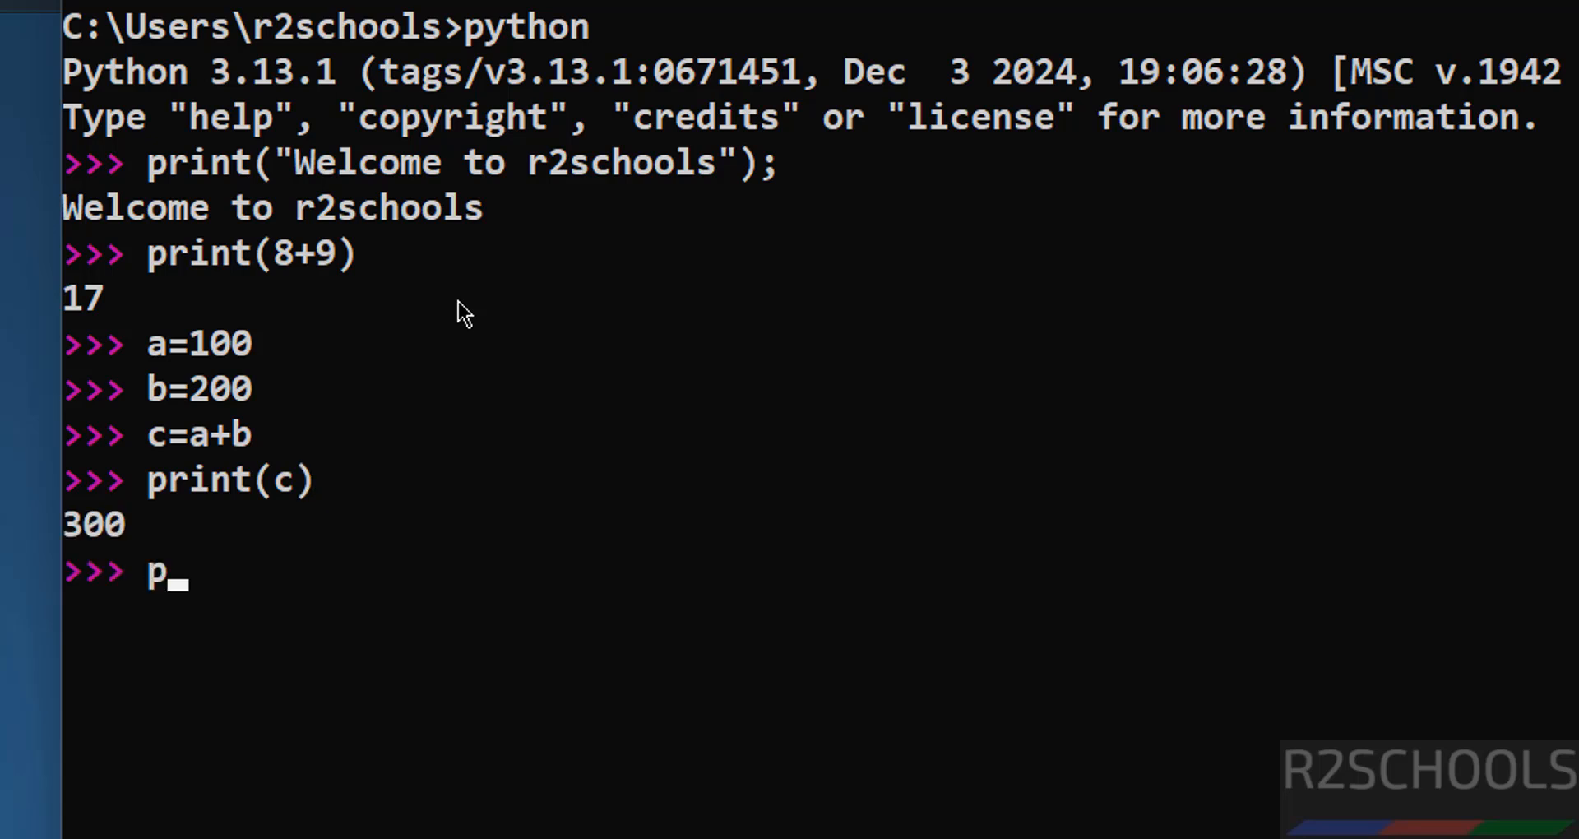
{"action": "type", "text": "rint(a+"}
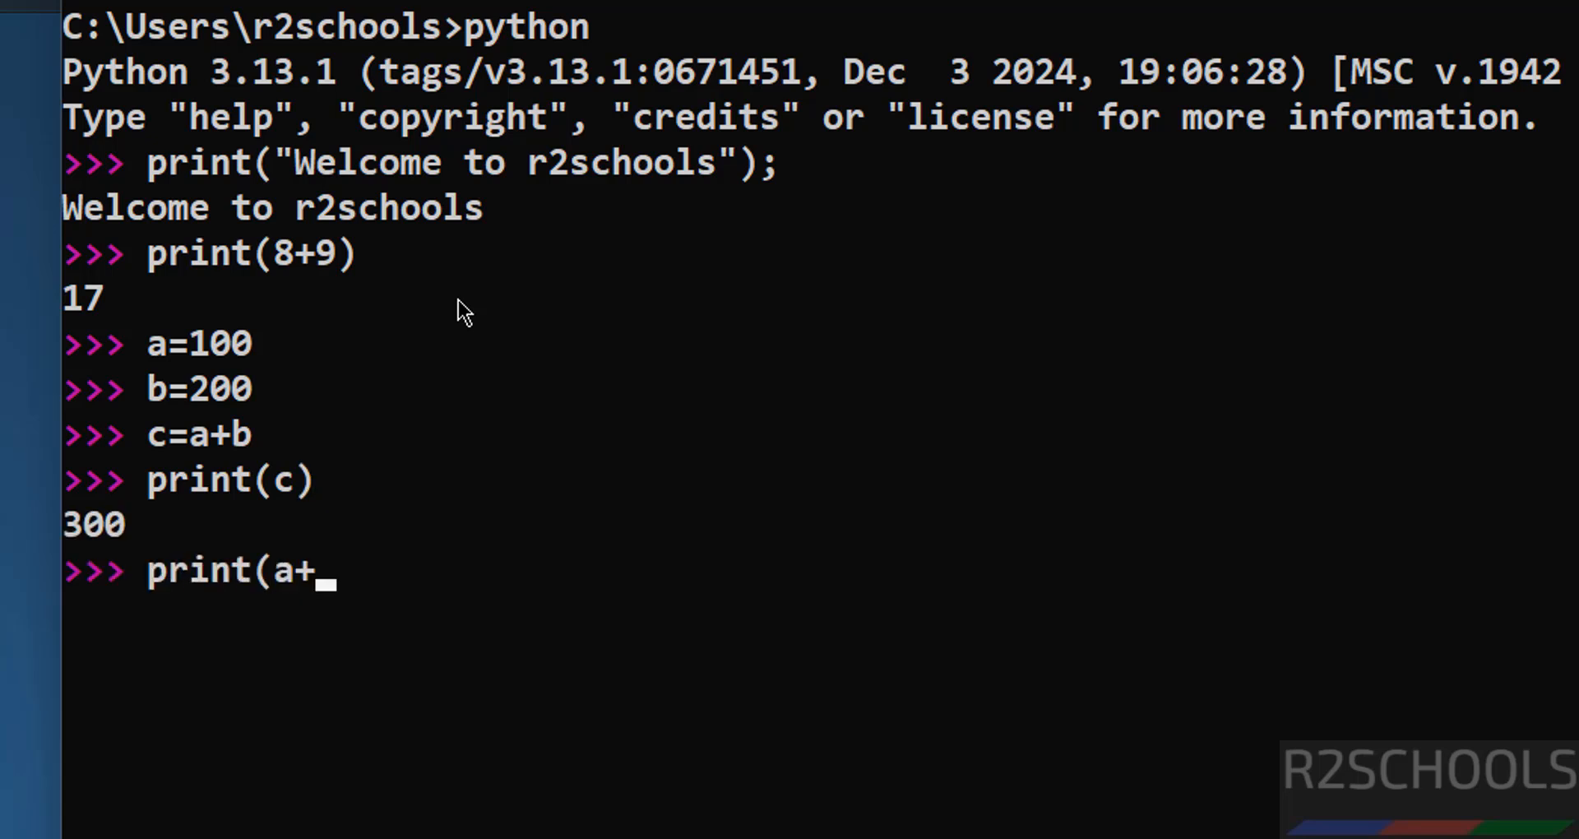
{"action": "type", "text": "b)"}
{"action": "key", "text": "Return"}
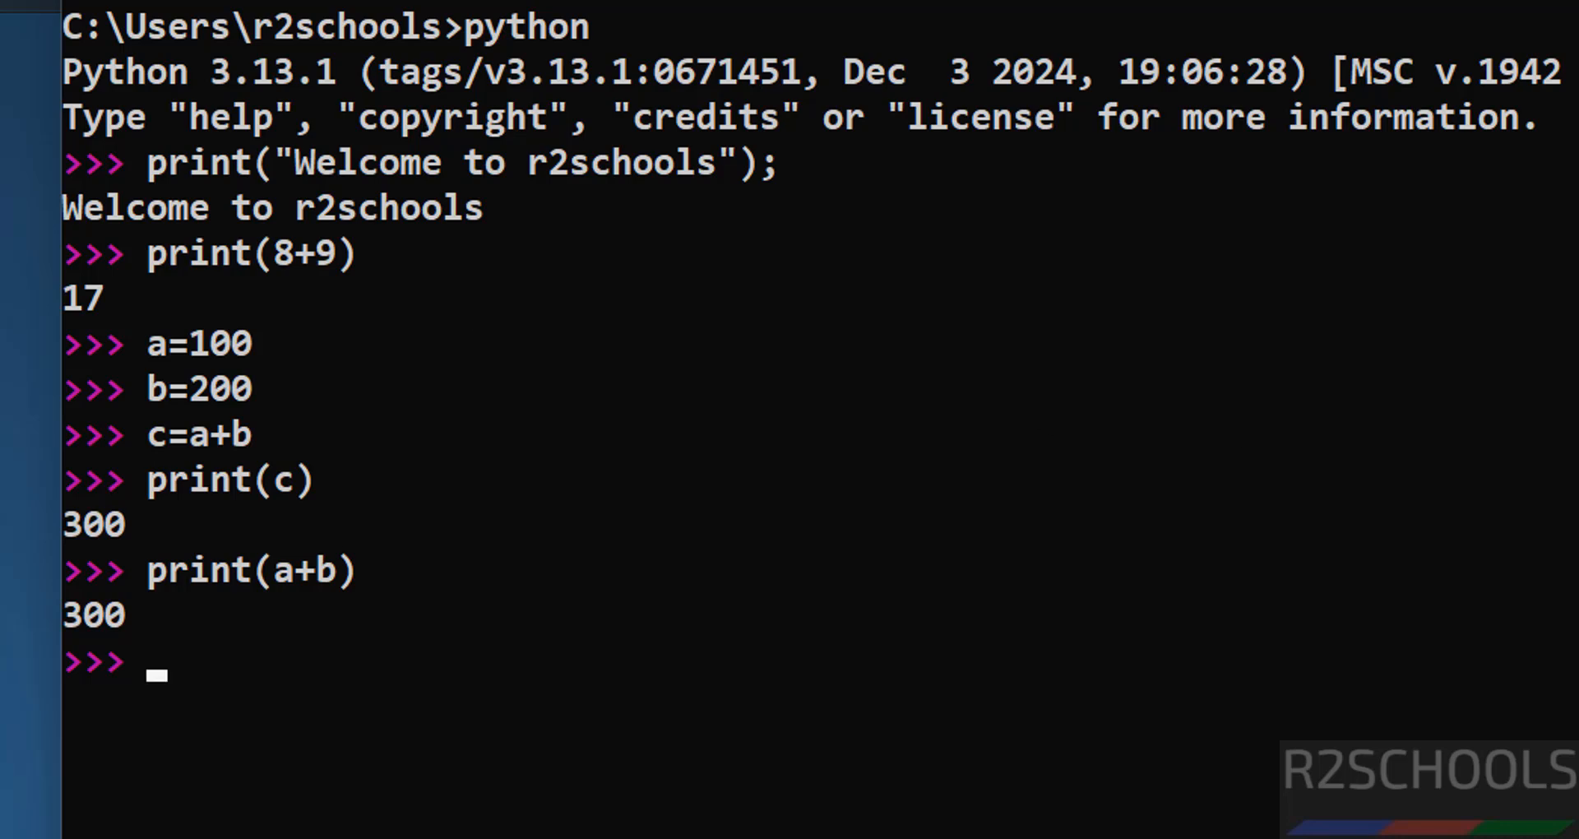
- Switch to the IDLE Shell and create a new, empty script file
{"action": "key", "text": "alt+Tab"}
{"action": "left_click", "coordinate": [180, 142]}
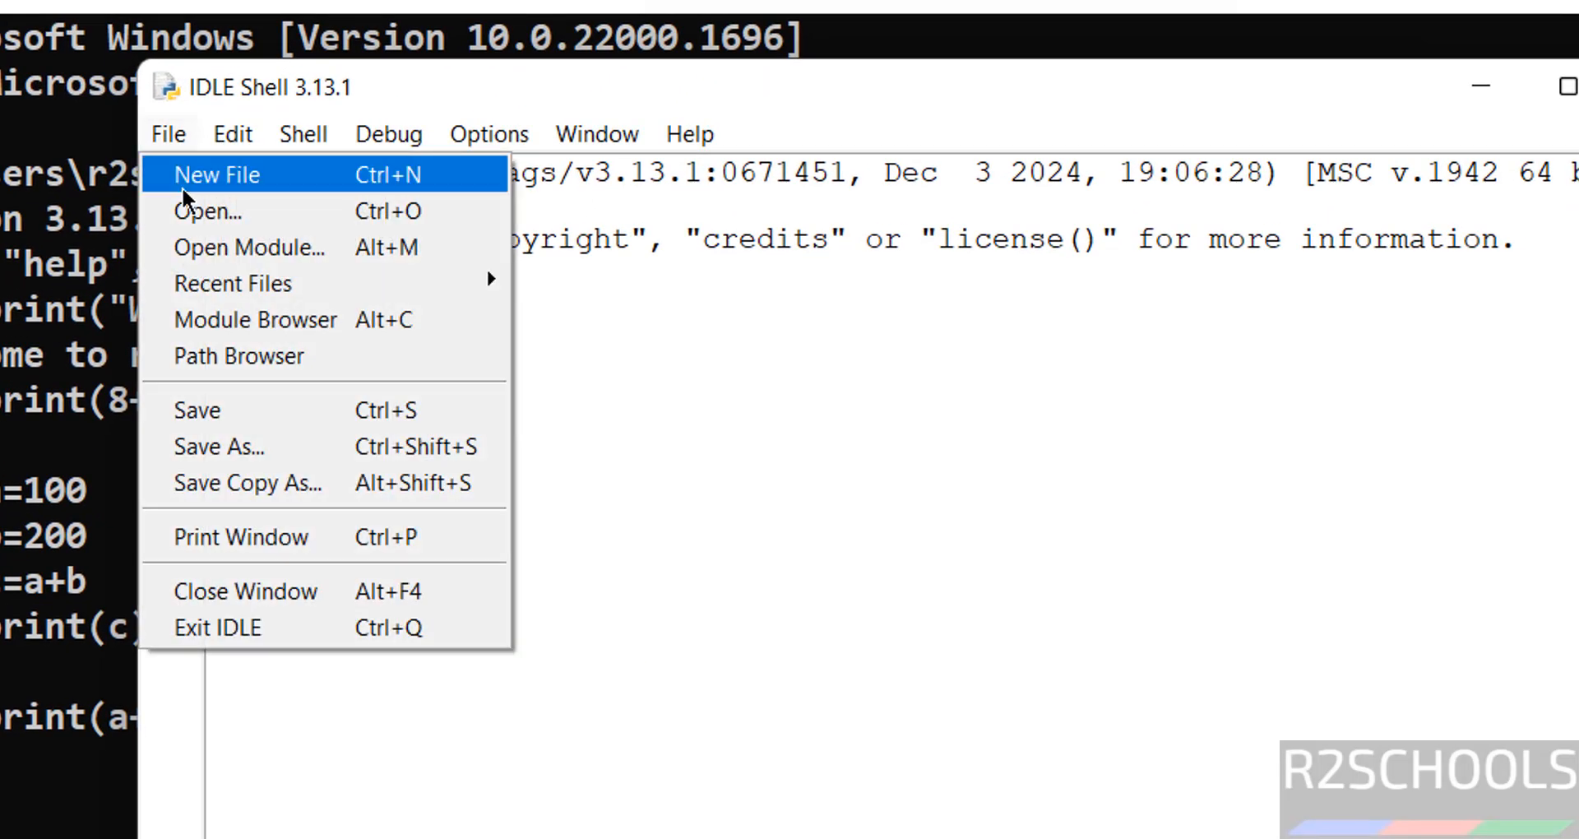
{"action": "left_click", "coordinate": [181, 189]}
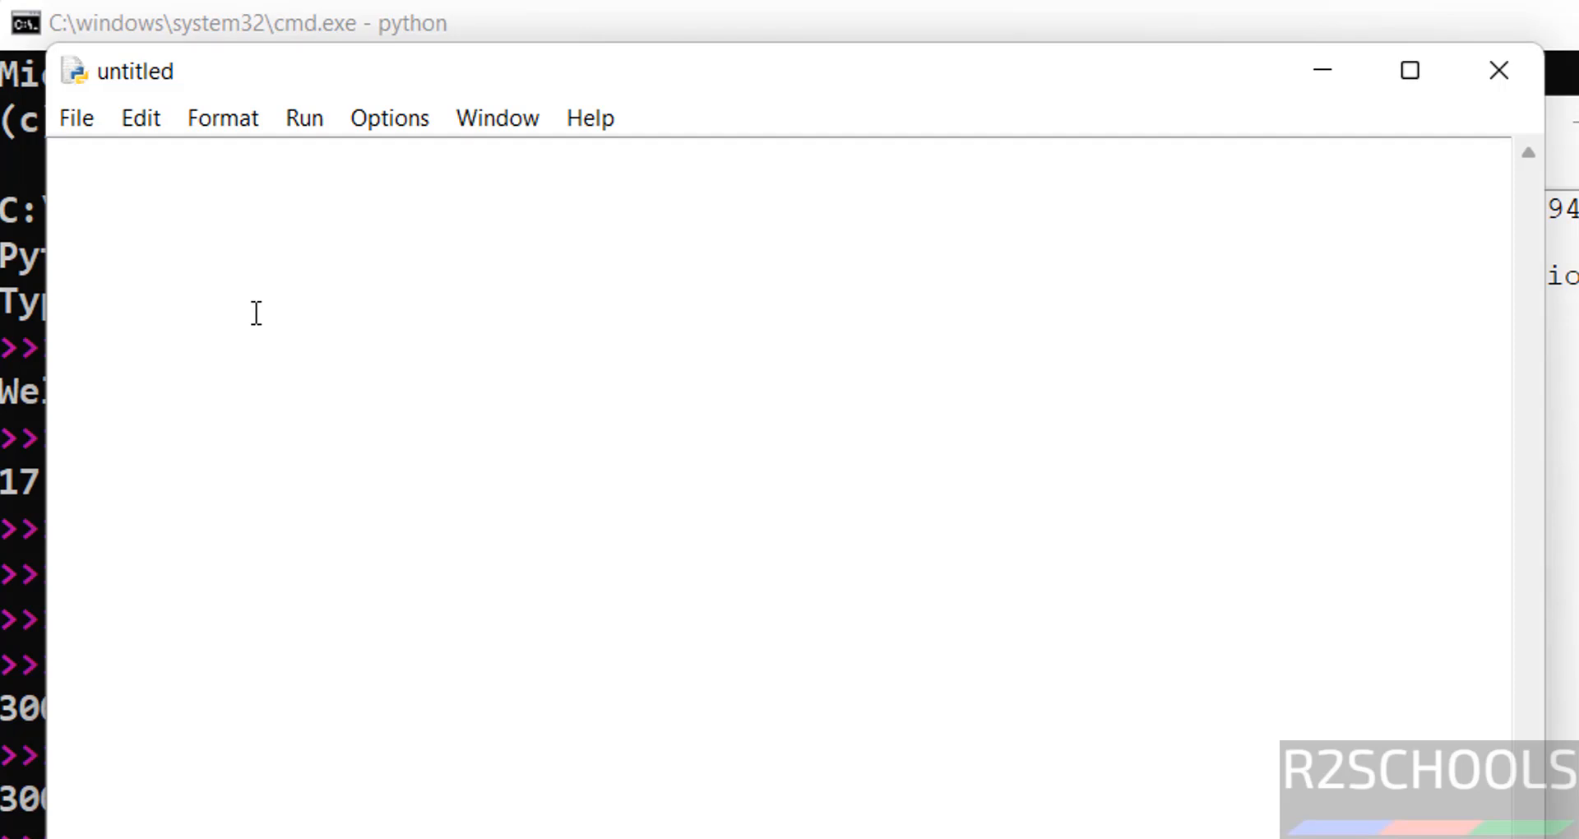
- Write print("welcome to r2schools") as the first line of the new script
{"action": "type", "text": "pri"}
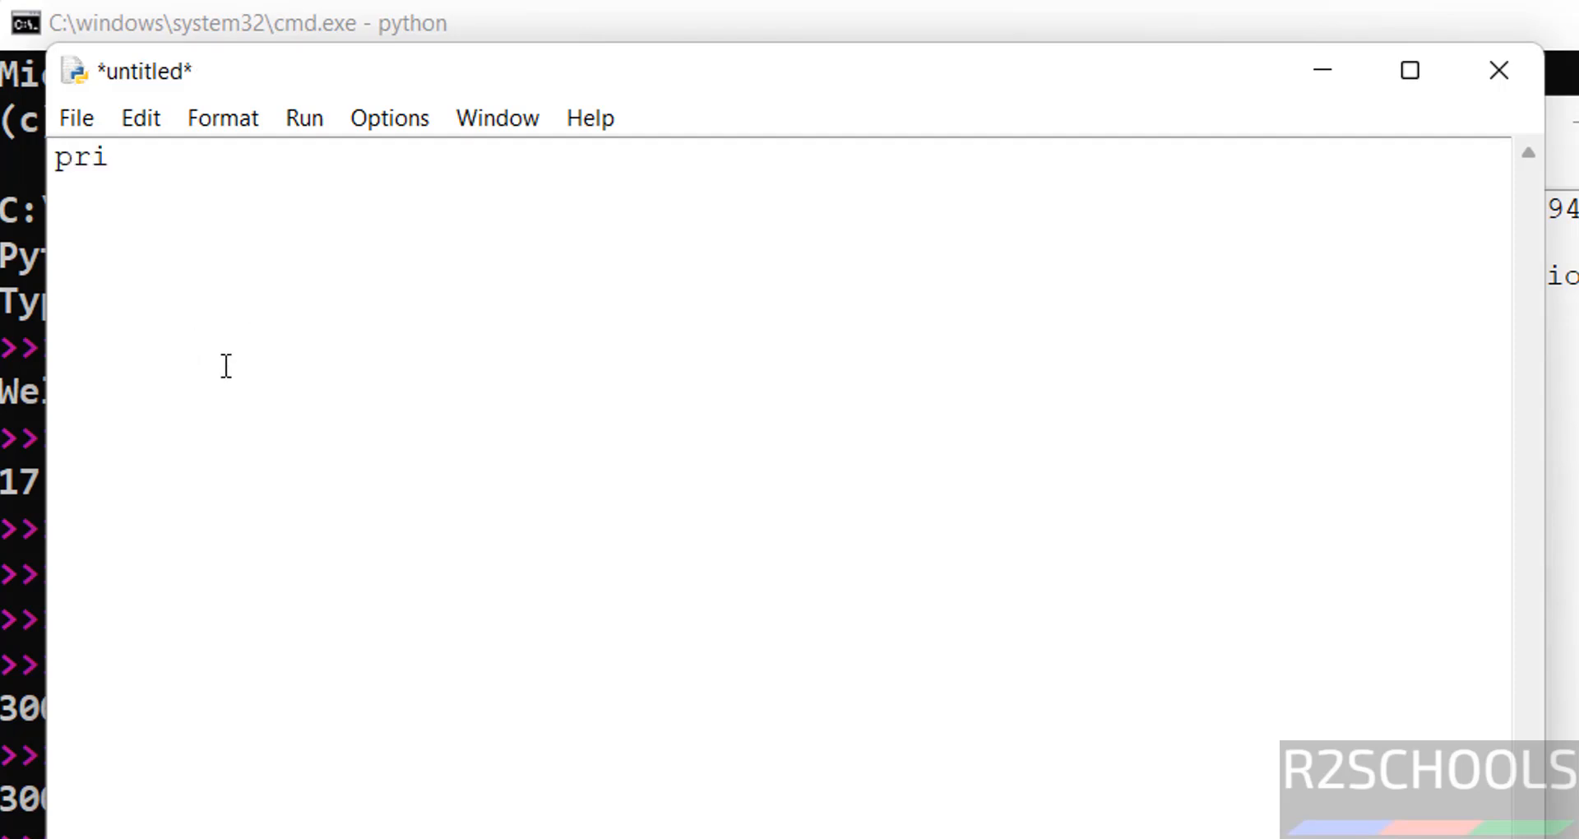
{"action": "type", "text": "nt(\"welc"}
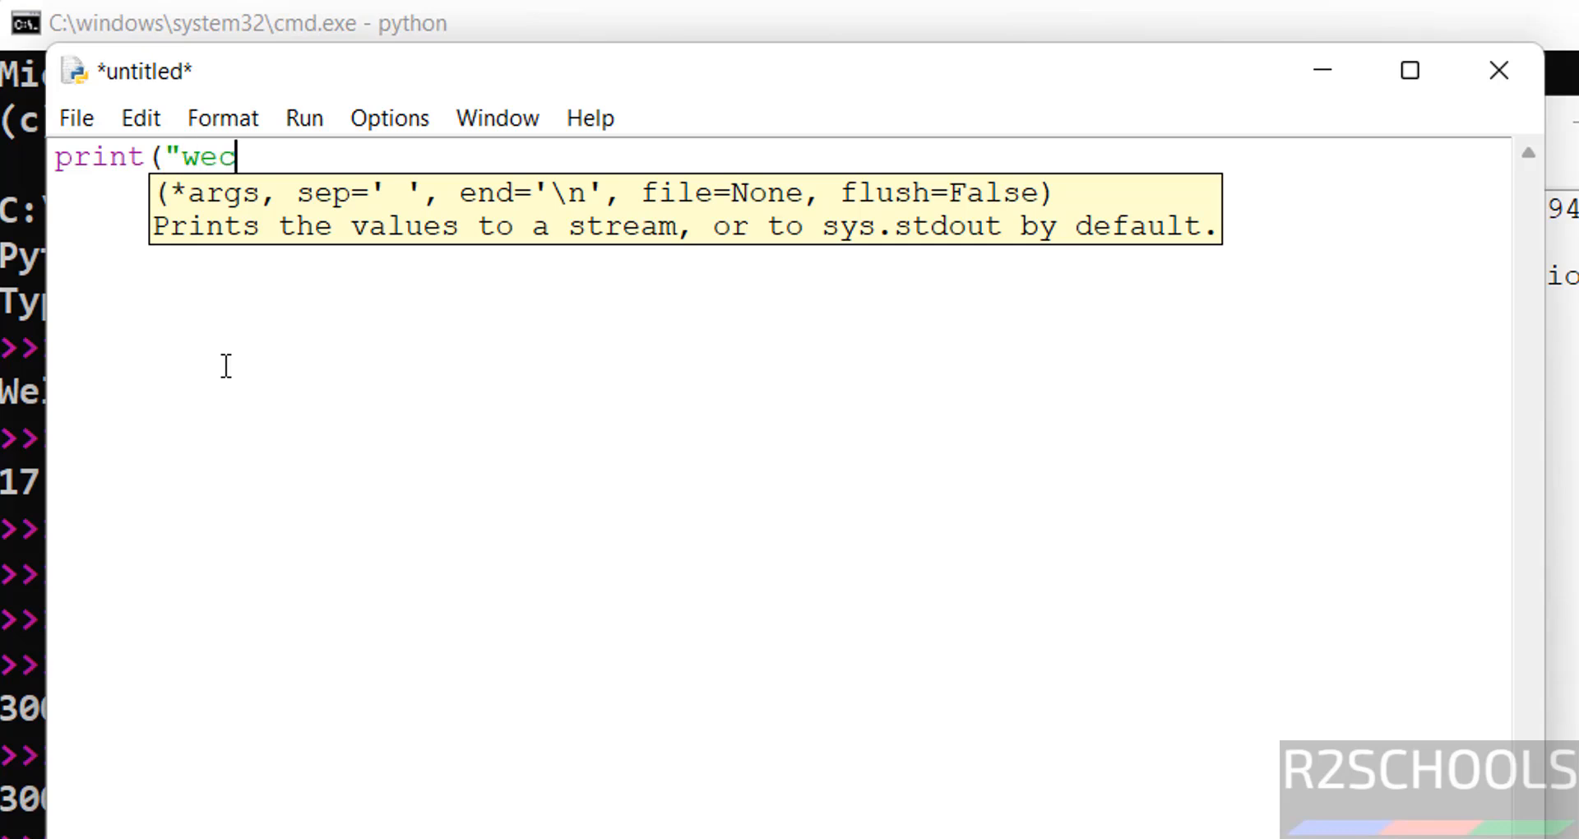
{"action": "key", "text": "BackSpace"}
{"action": "type", "text": "lcone to"}
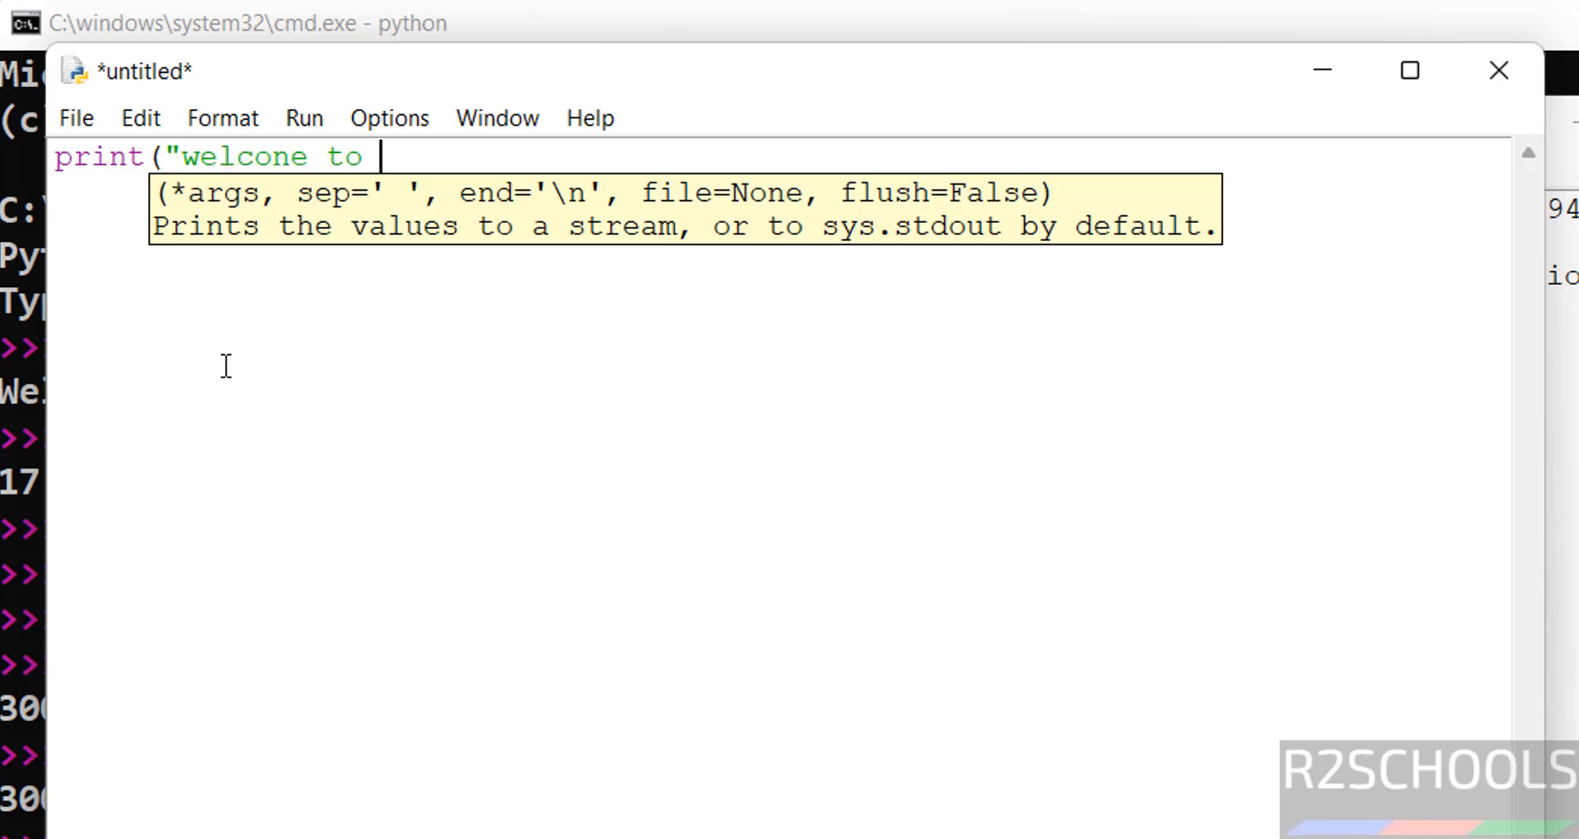
{"action": "key", "text": "BackSpace"}
{"action": "key", "text": "BackSpace"}
{"action": "key", "text": "BackSpace"}
{"action": "key", "text": "BackSpace"}
{"action": "key", "text": "BackSpace"}
{"action": "key", "text": "BackSpace"}
{"action": "type", "text": "me to r2sch"}
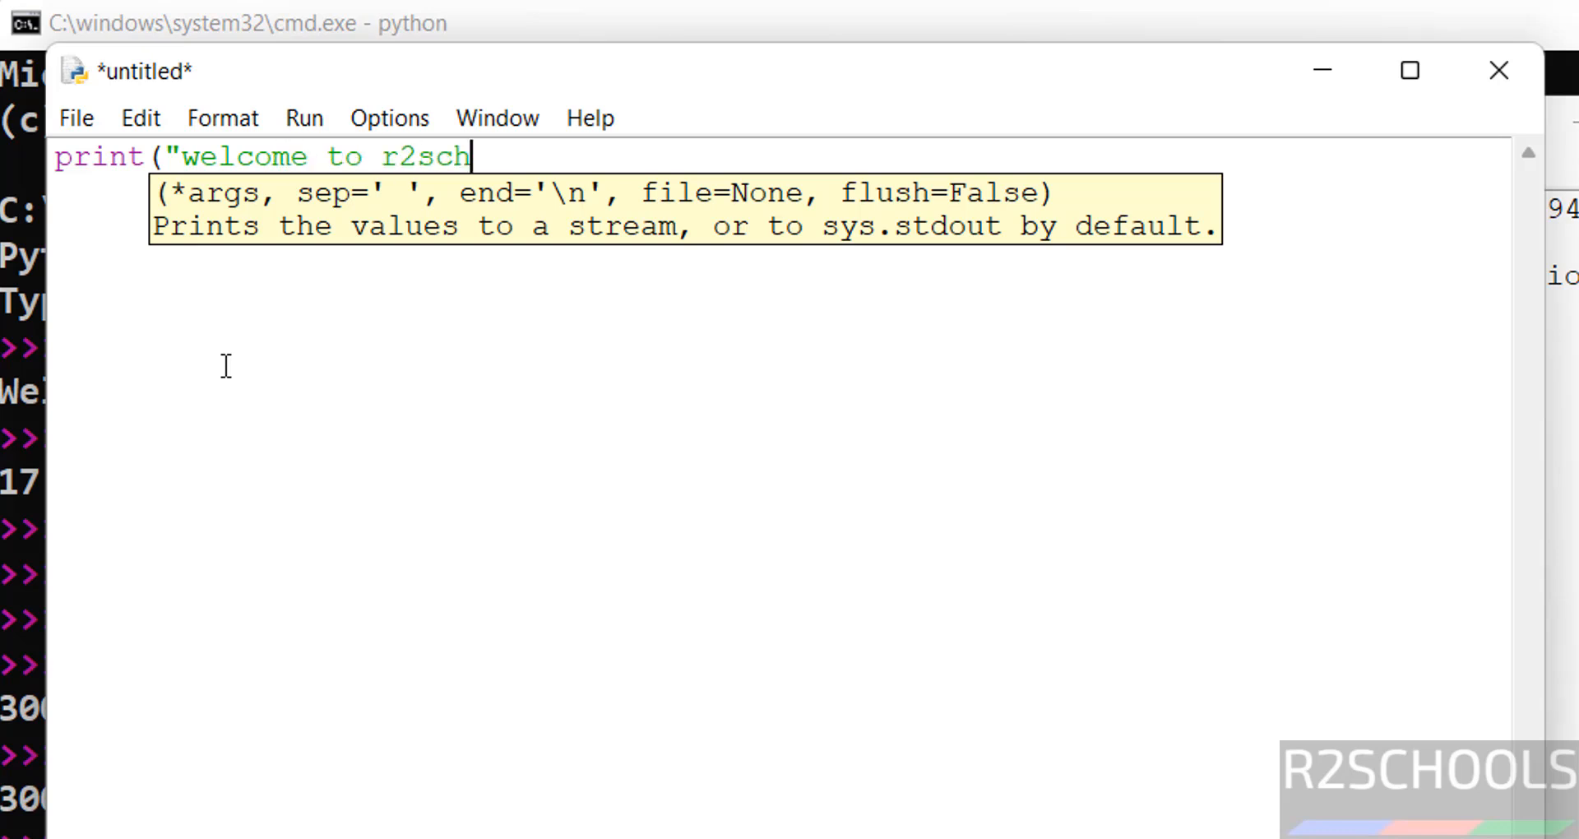
{"action": "type", "text": "ools\") "}
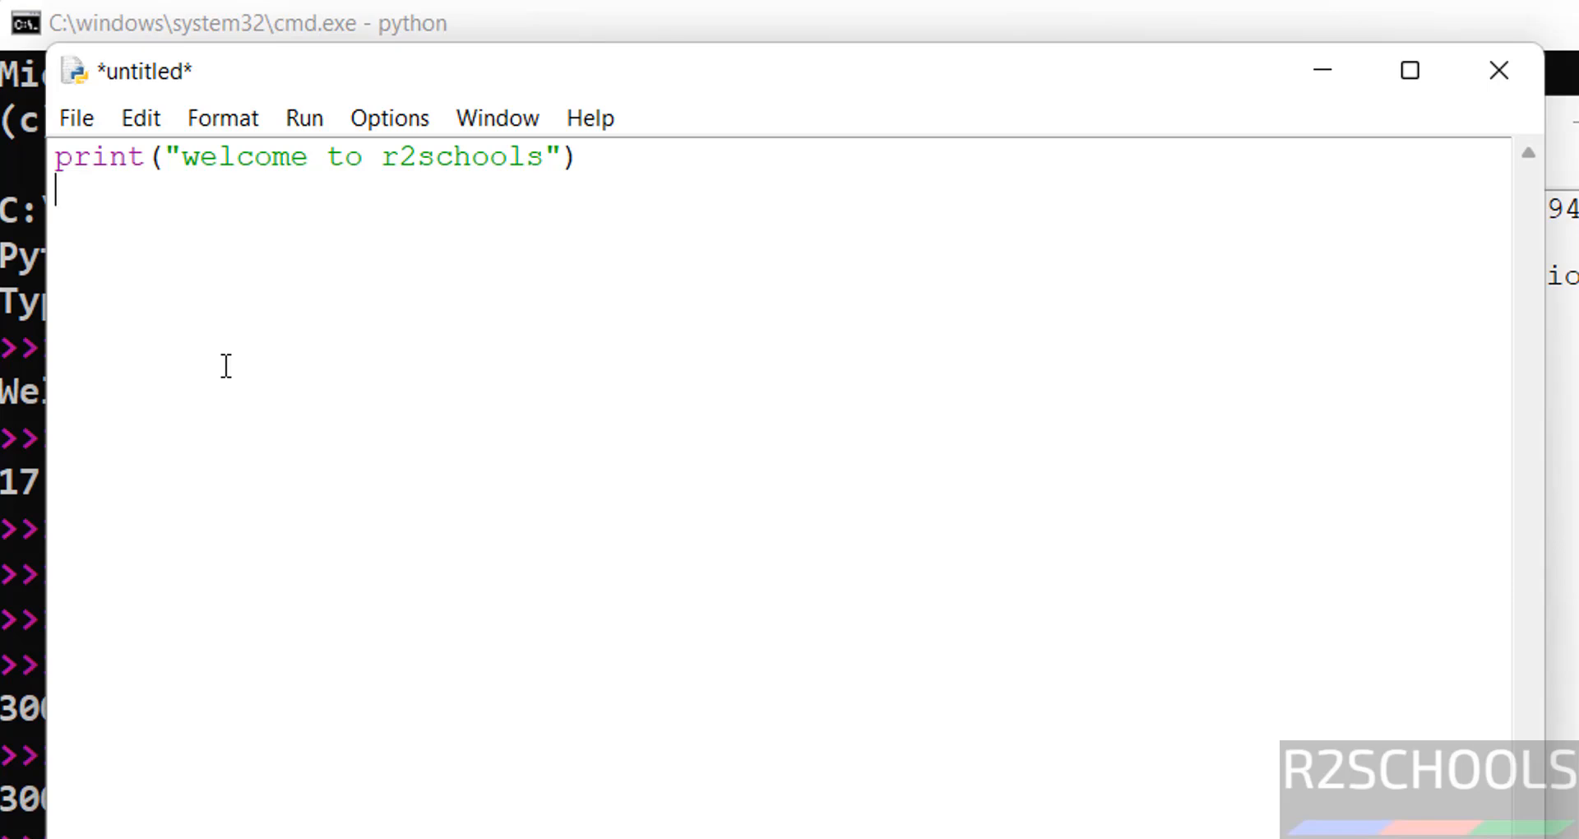
- Add print(8+9) as the second line of the script
{"action": "type", "text": "print(8+"}
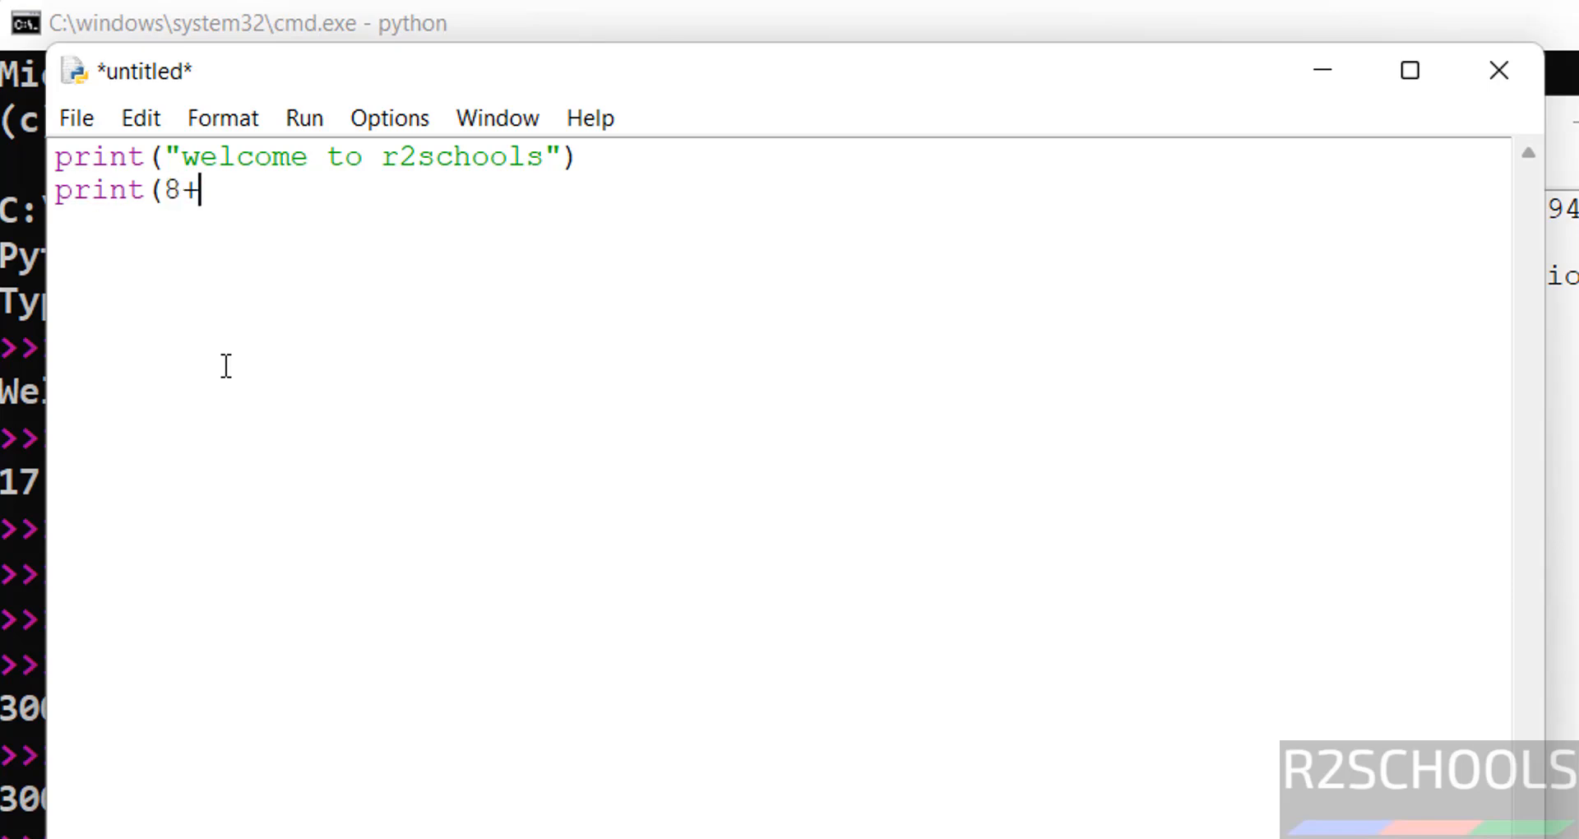
{"action": "type", "text": "9)"}
{"action": "key", "text": "BackSpace"}
- Define a=100, b=200 and c=a+b on separate lines and end the script with print(c)
{"action": "type", "text": "a"}
{"action": "type", "text": "=100 "}
{"action": "type", "text": "b="}
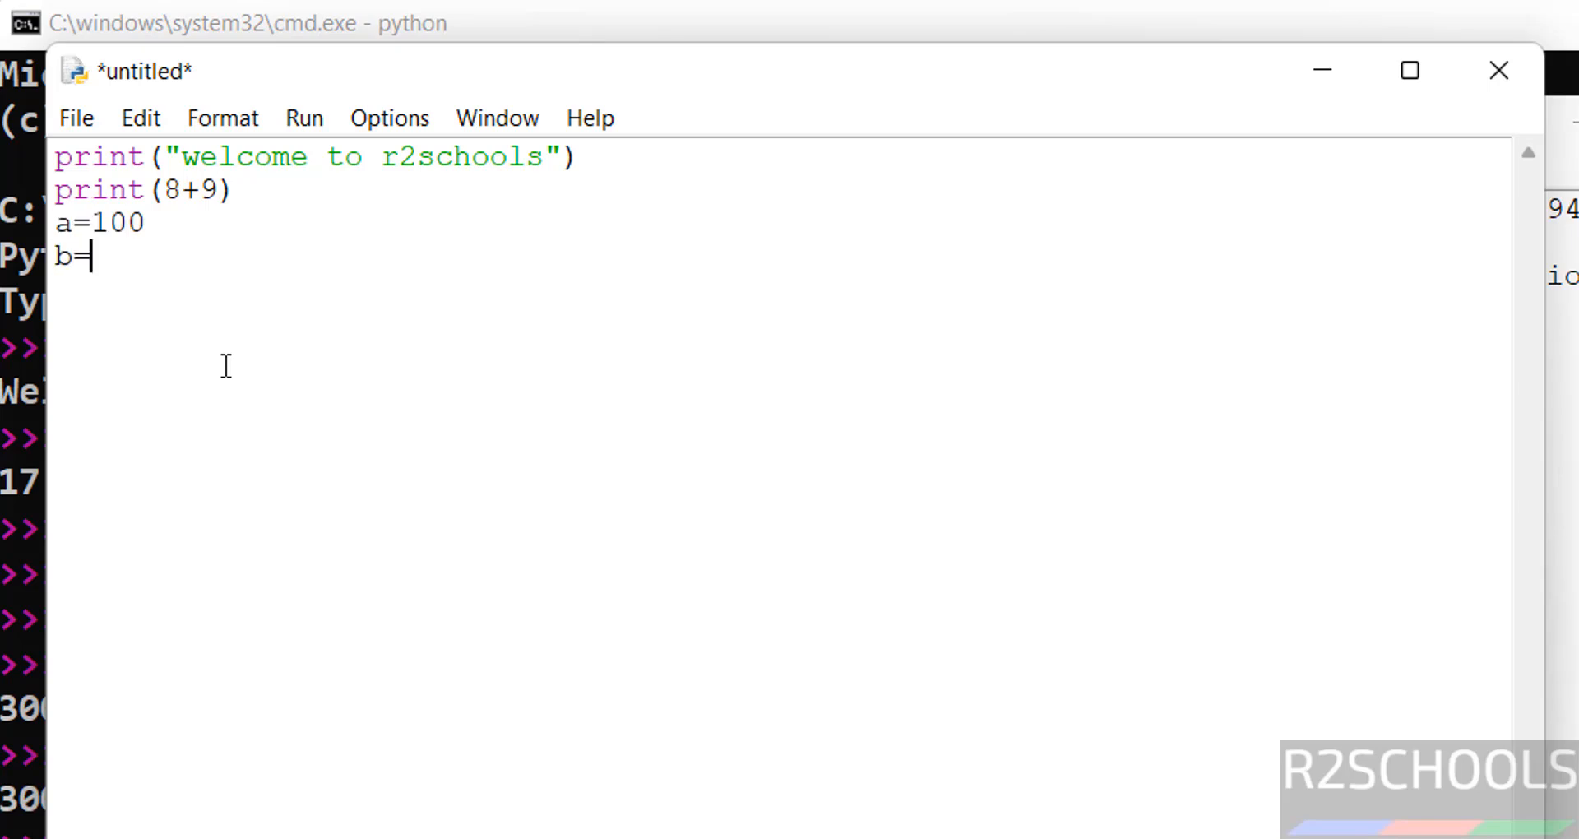
{"action": "type", "text": "200 c"}
{"action": "type", "text": "="}
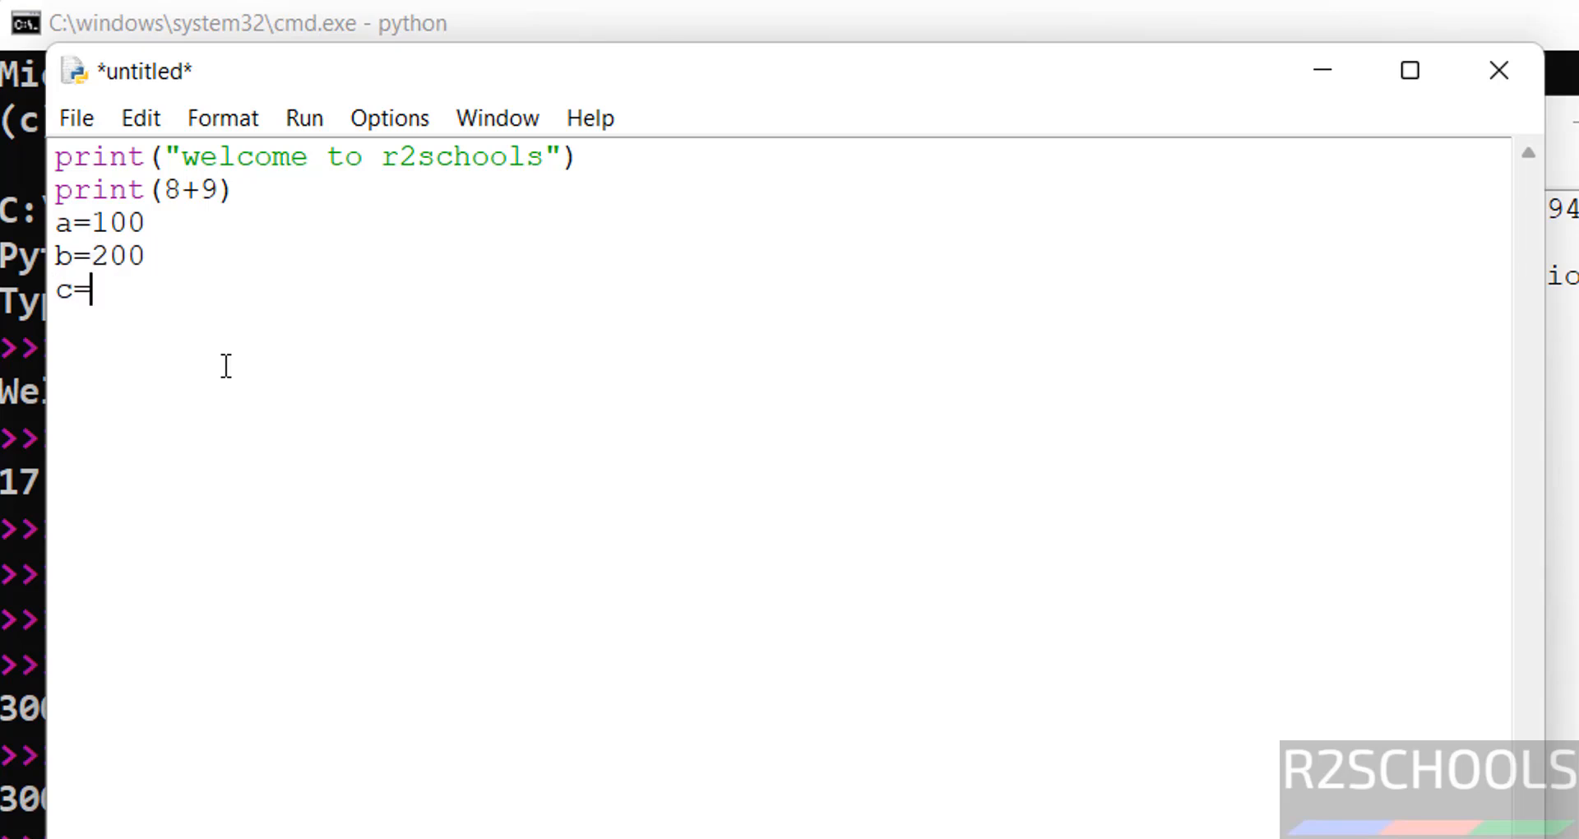
{"action": "type", "text": "a+b"}
{"action": "key", "text": "Return"}
{"action": "type", "text": "por"}
{"action": "key", "text": "BackSpace"}
{"action": "type", "text": "rint(c)"}
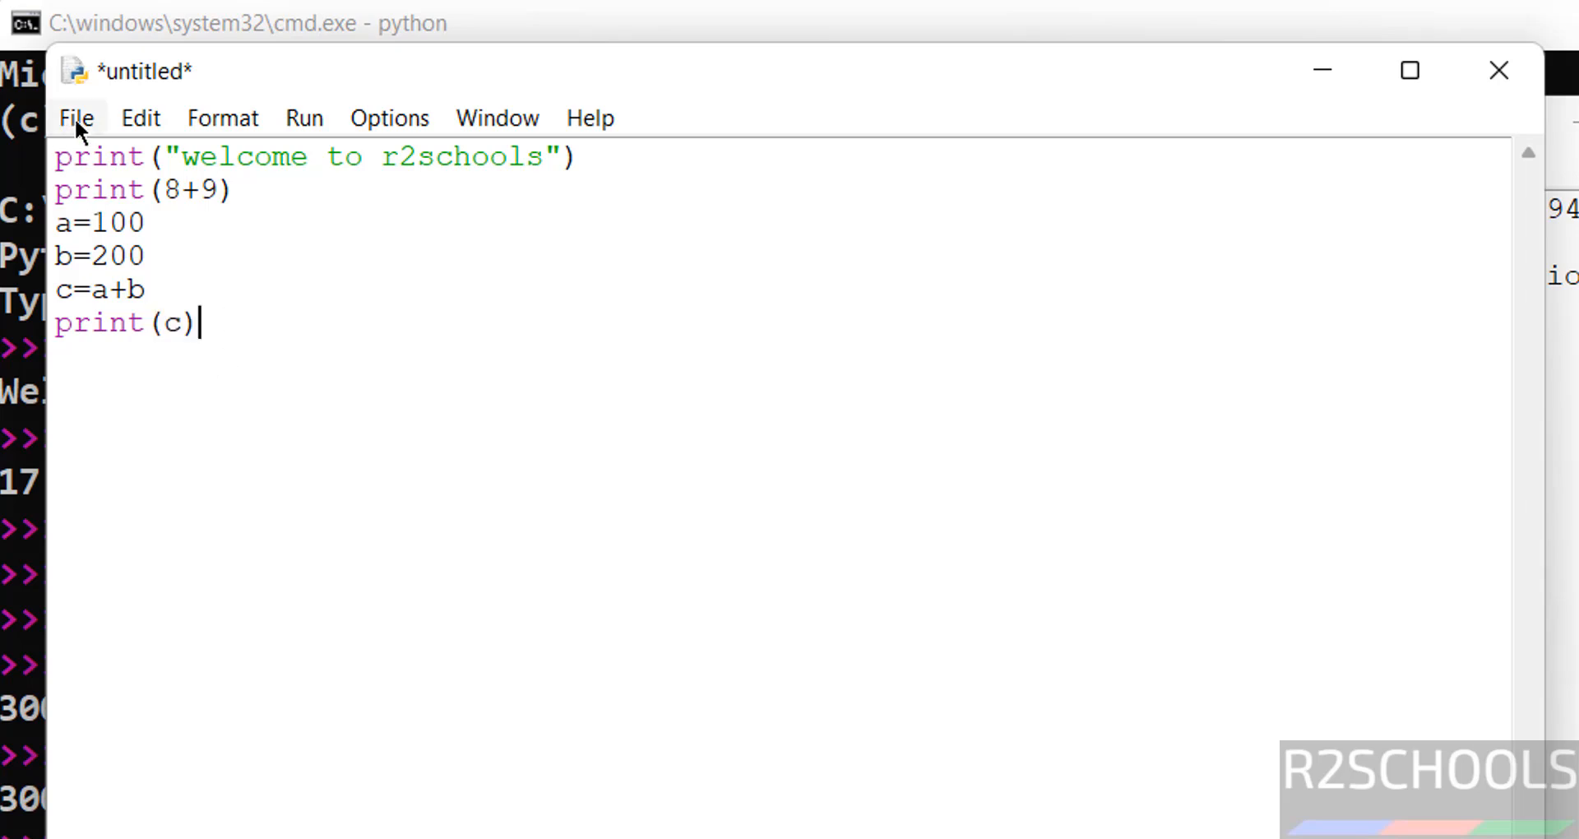
- Save the script to the Desktop folder as r2schools.py
{"action": "left_click", "coordinate": [76, 116]}
{"action": "left_click", "coordinate": [224, 384]}
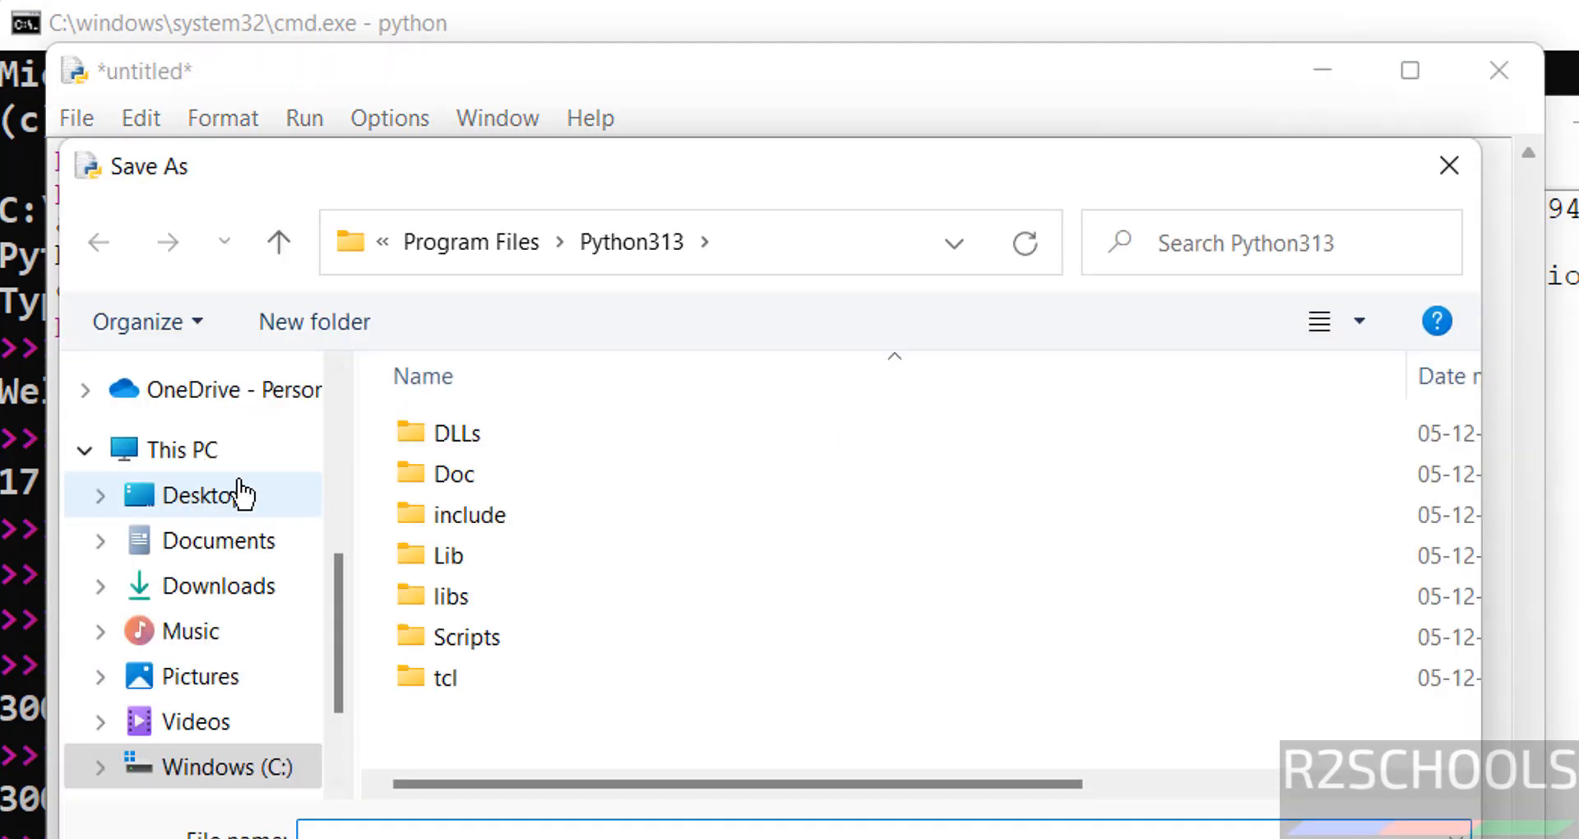
{"action": "left_click", "coordinate": [236, 493]}
{"action": "left_click", "coordinate": [598, 835]}
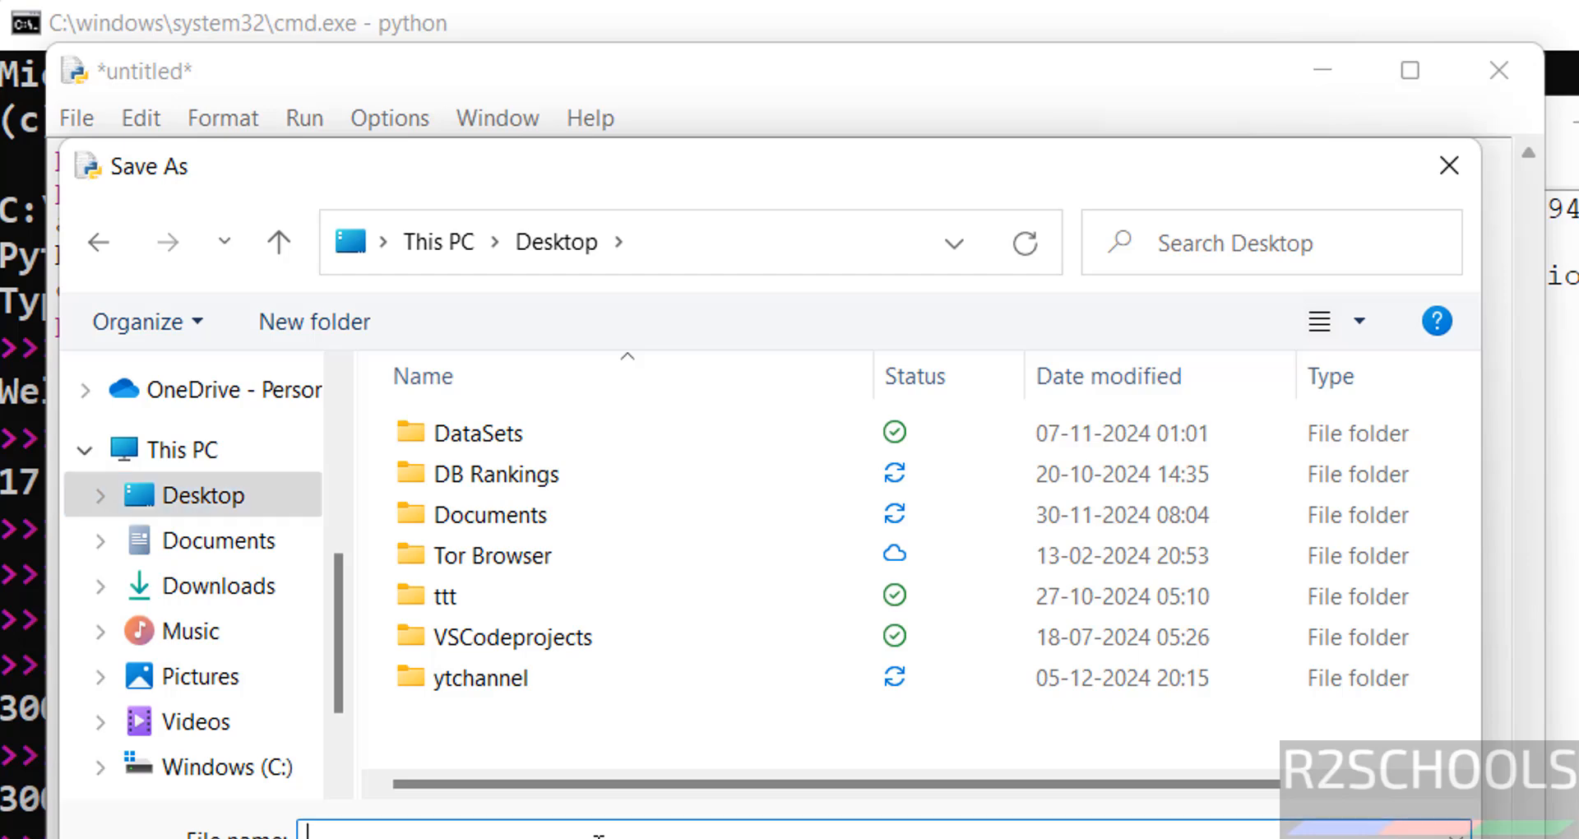
{"action": "type", "text": "r2scho"}
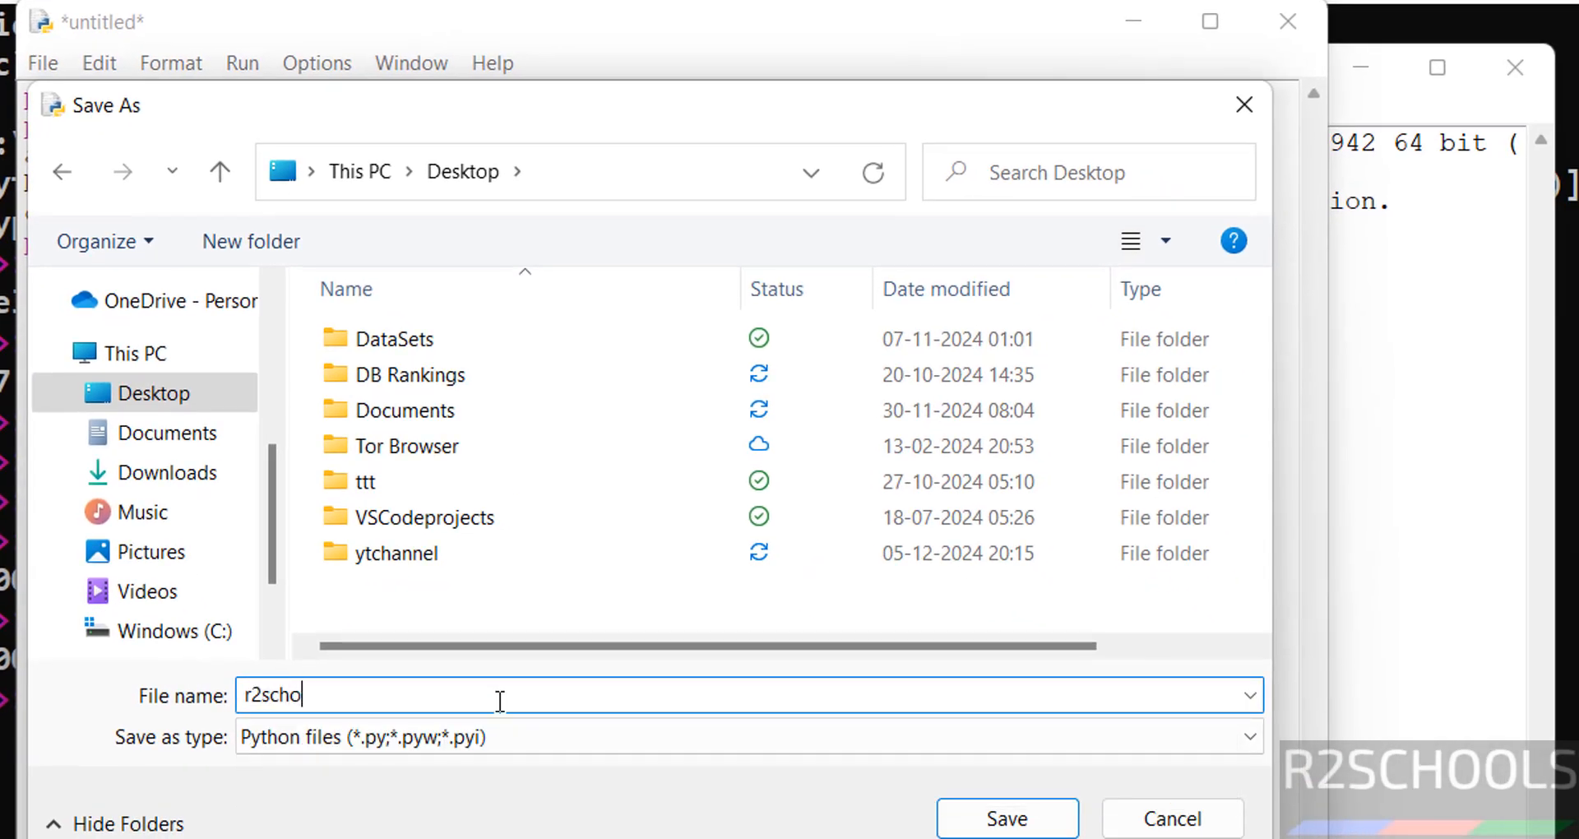
{"action": "type", "text": "ols.pyt"}
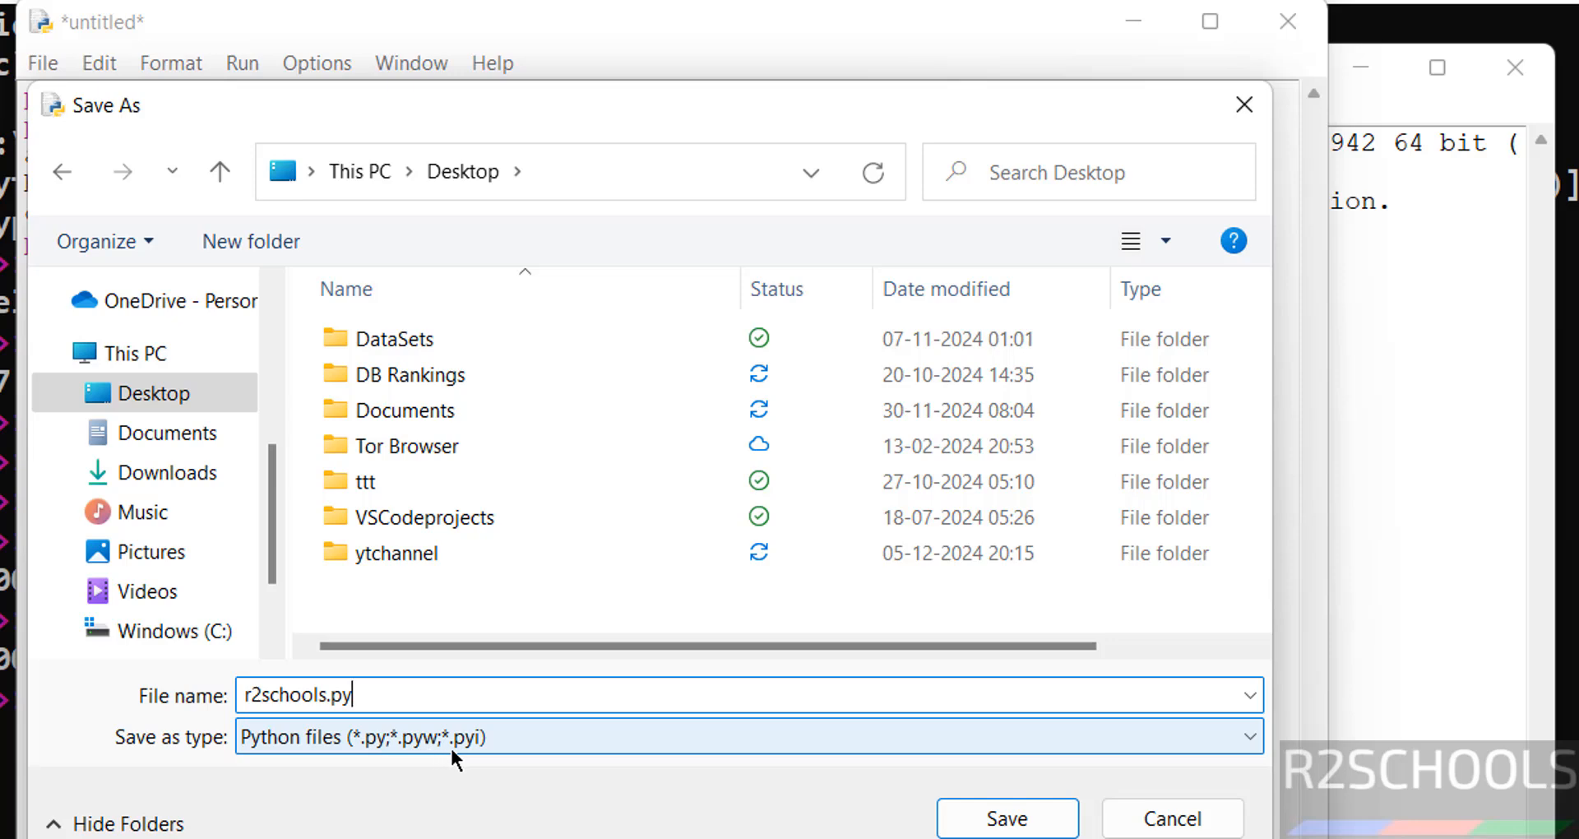
{"action": "left_click", "coordinate": [1032, 826]}
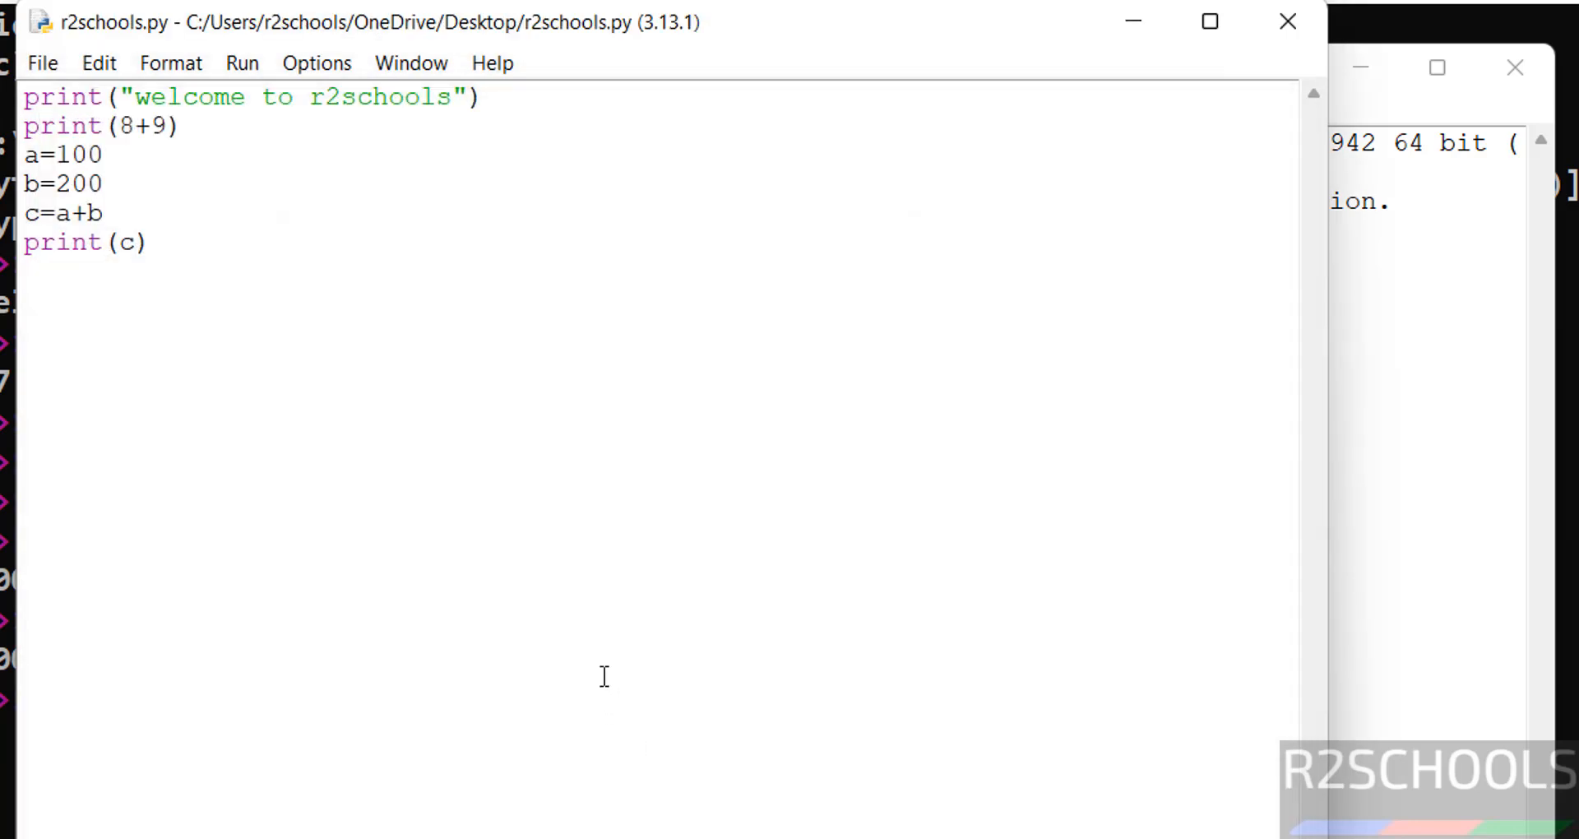
- Run r2schools.py as a module in IDLE and review the script beside its shell output
{"action": "left_click", "coordinate": [245, 66]}
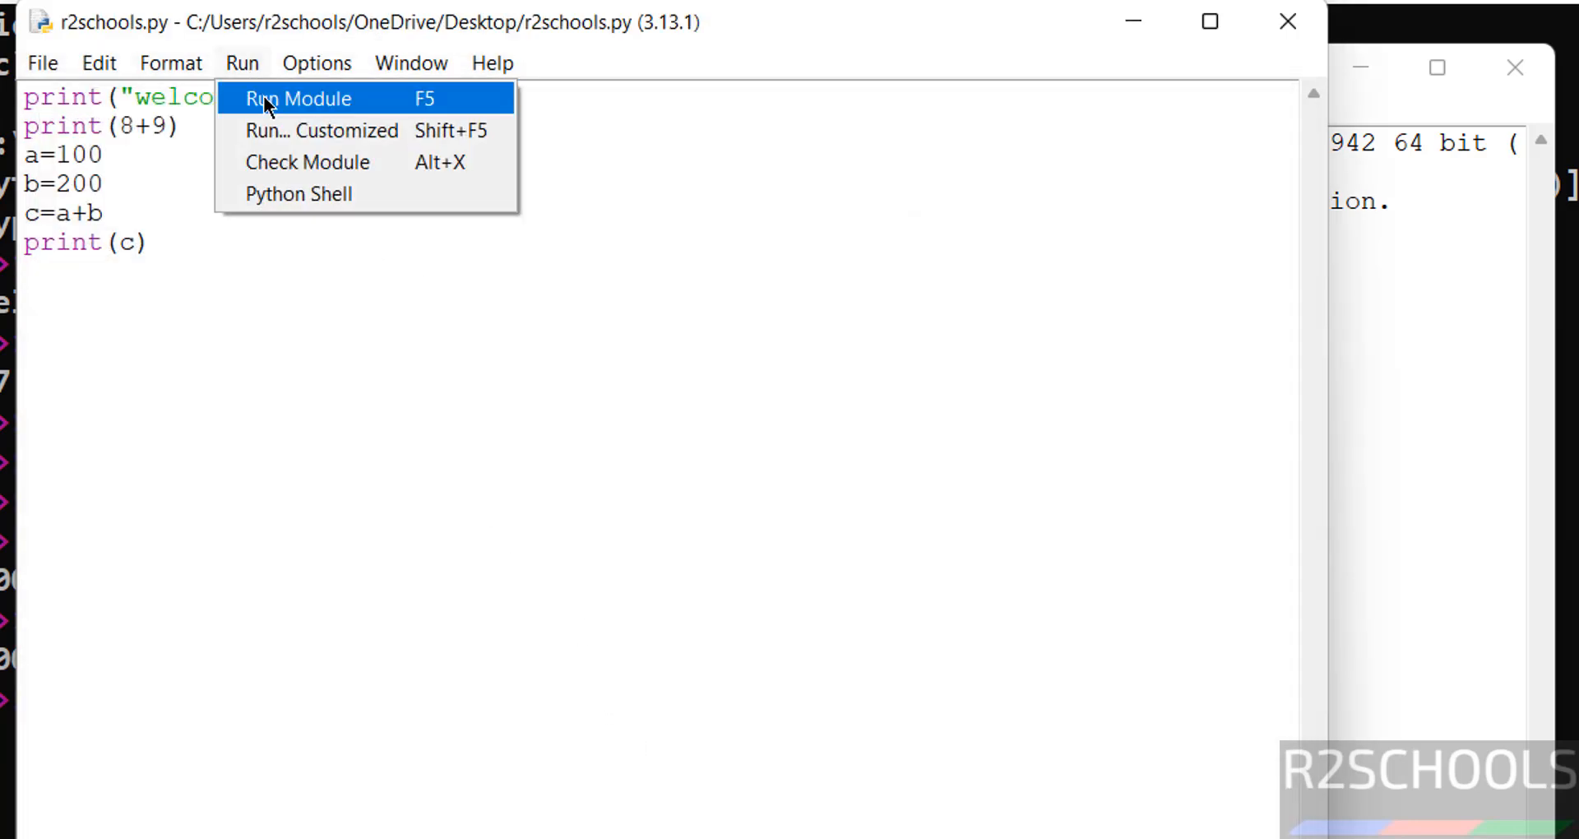
{"action": "left_click", "coordinate": [268, 100]}
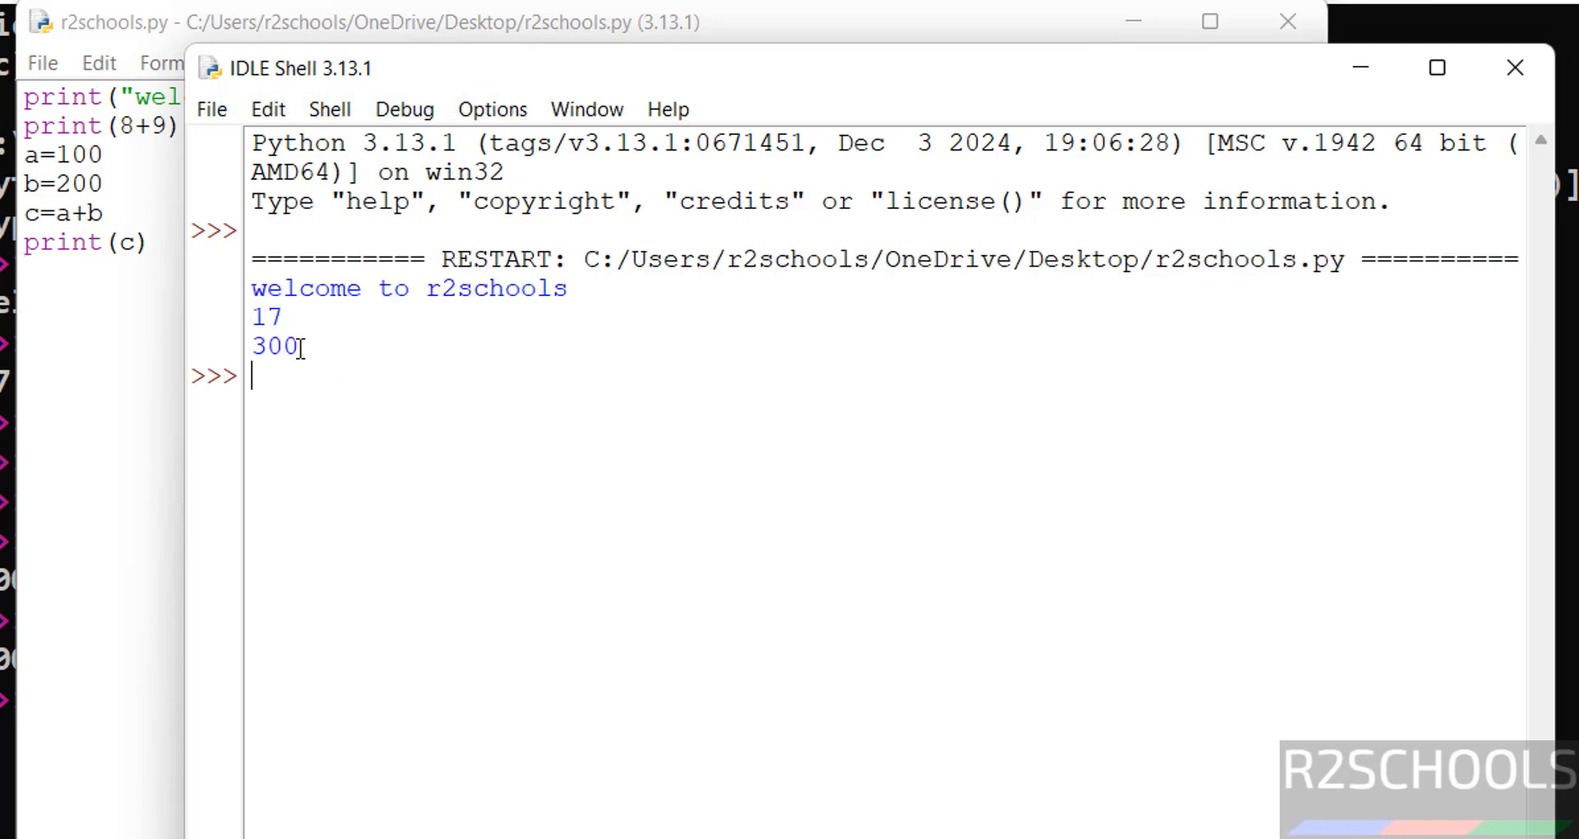
{"action": "left_click", "coordinate": [71, 182]}
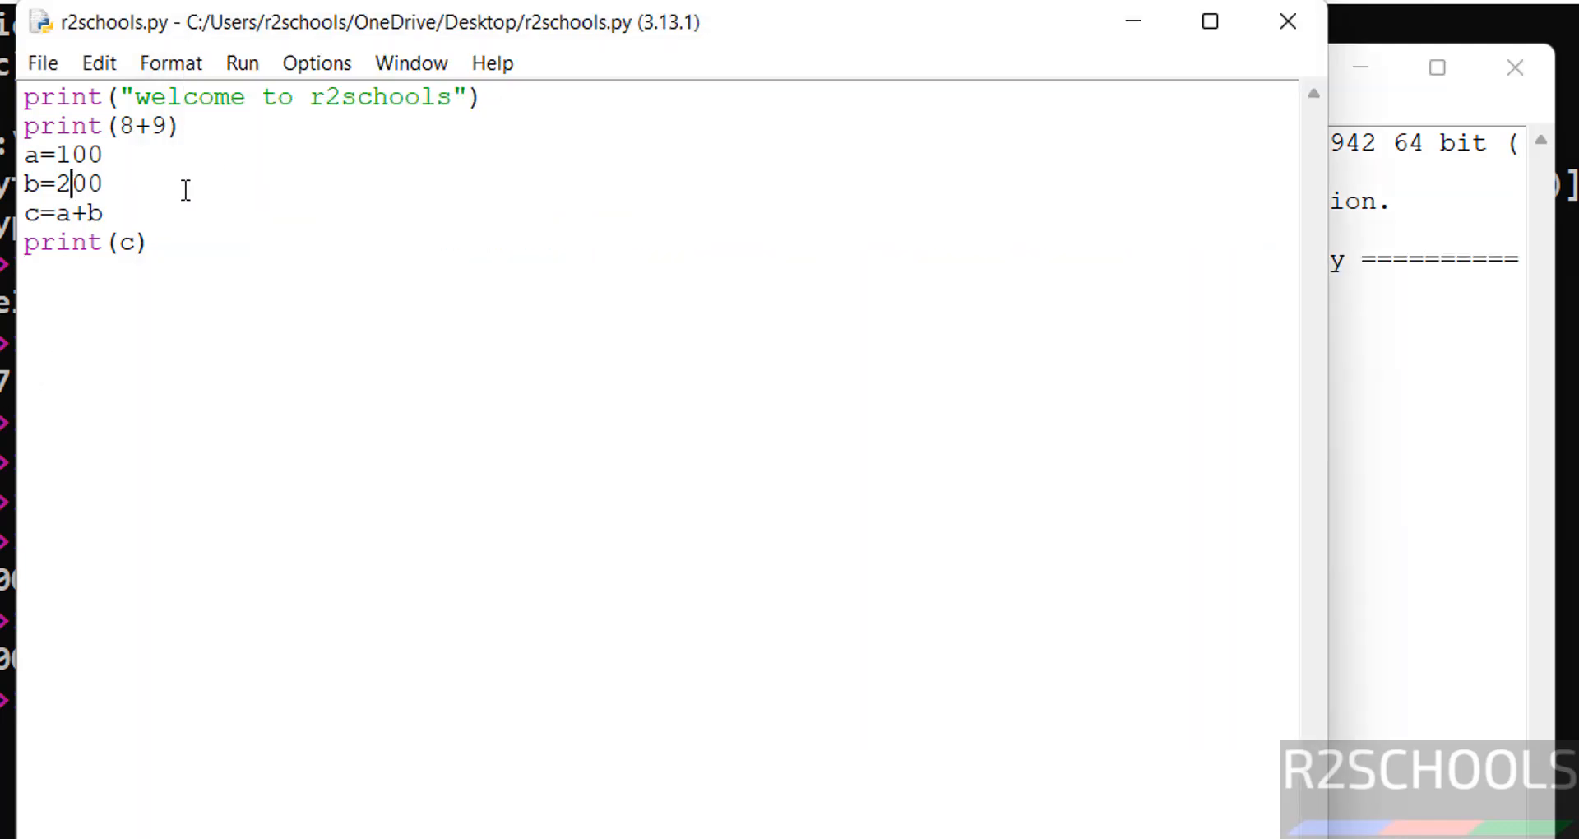
{"action": "left_click", "coordinate": [1377, 480]}
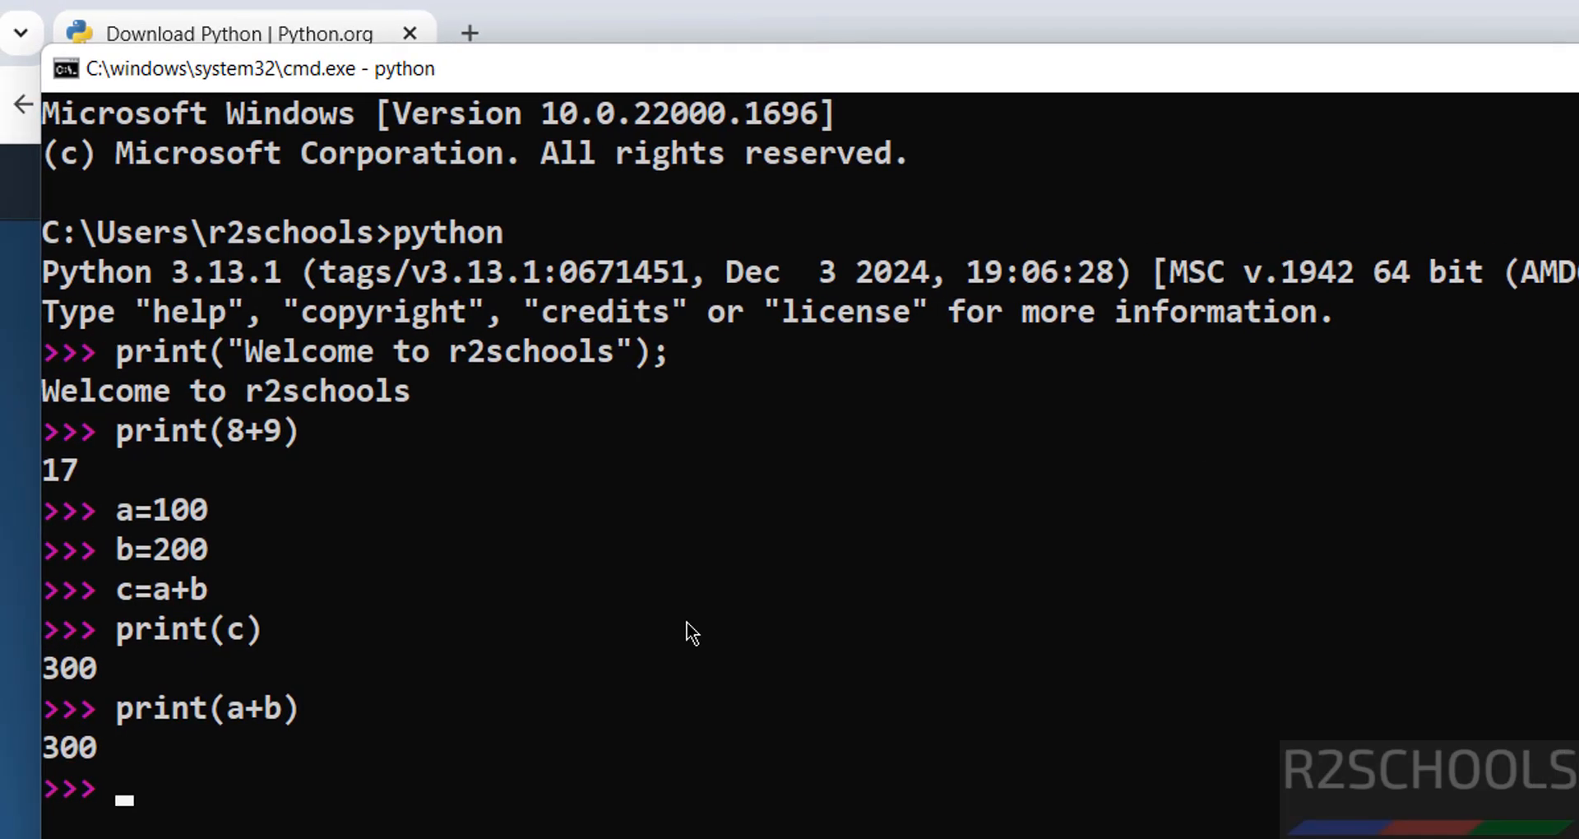
- Exit the Python interpreter in the Command Prompt window and change the directory with cd Desktop
{"action": "key", "text": "ctrl+z"}
{"action": "key", "text": "Return"}
{"action": "key", "text": "Return"}
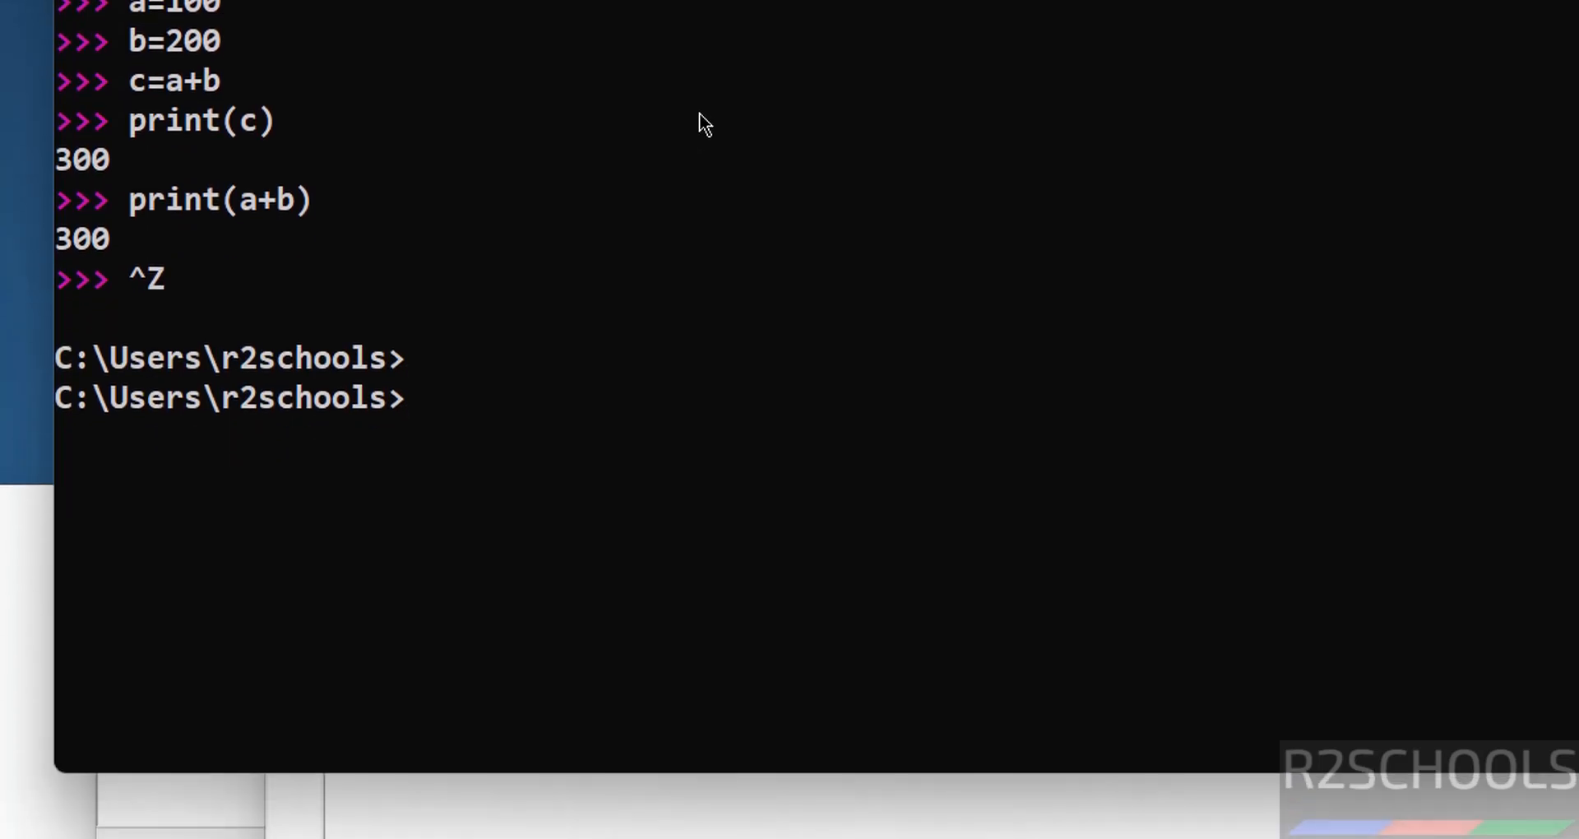
{"action": "type", "text": "cd Desktop"}
{"action": "key", "text": "Return"}
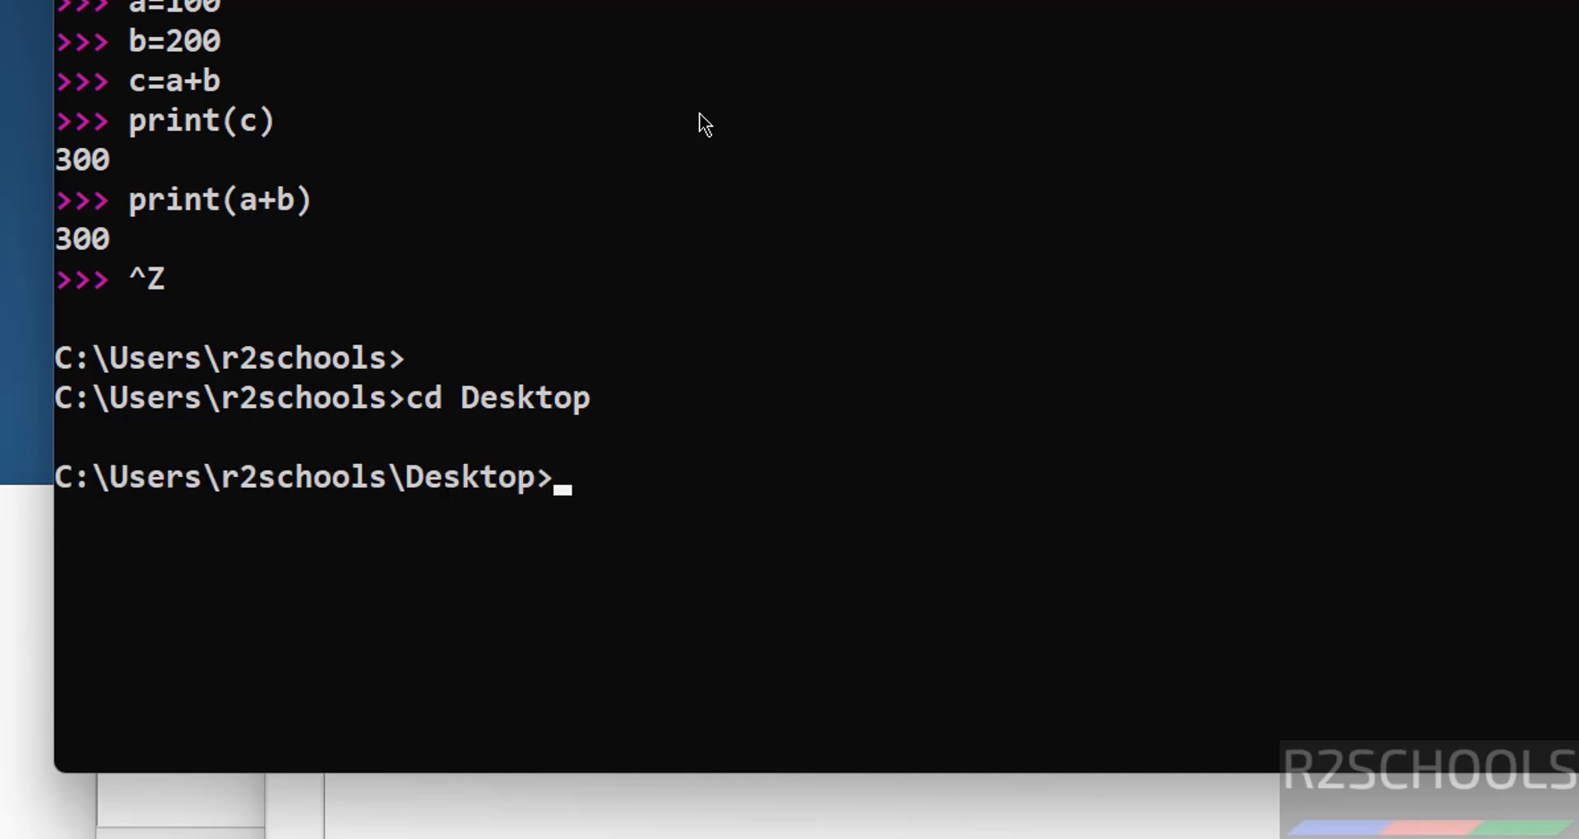
- Execute the saved script from the command line with python r2schools.py
{"action": "type", "text": "python "}
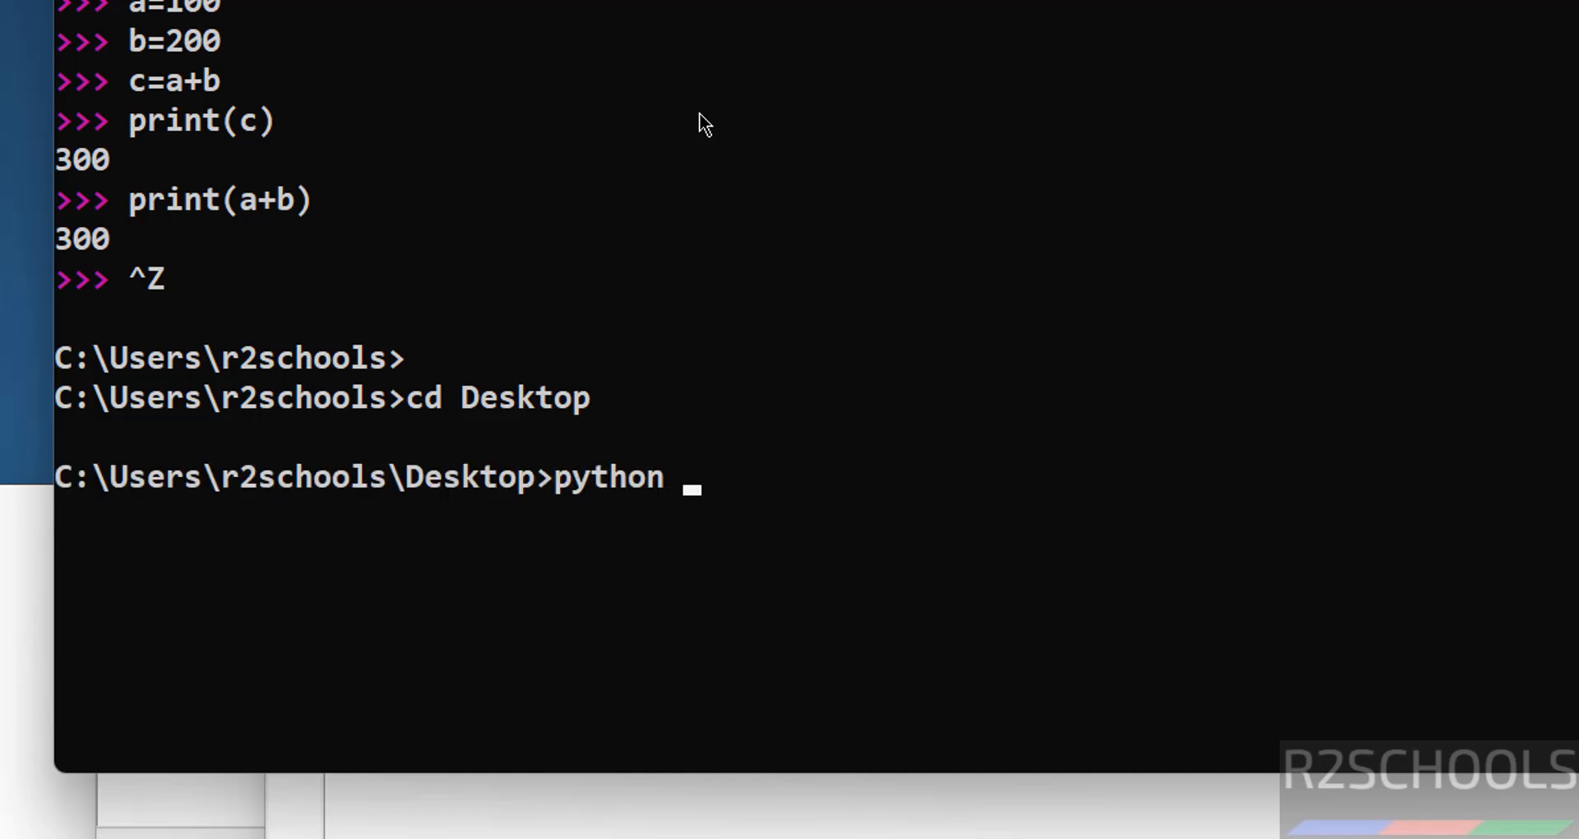
{"action": "type", "text": "r2sch"}
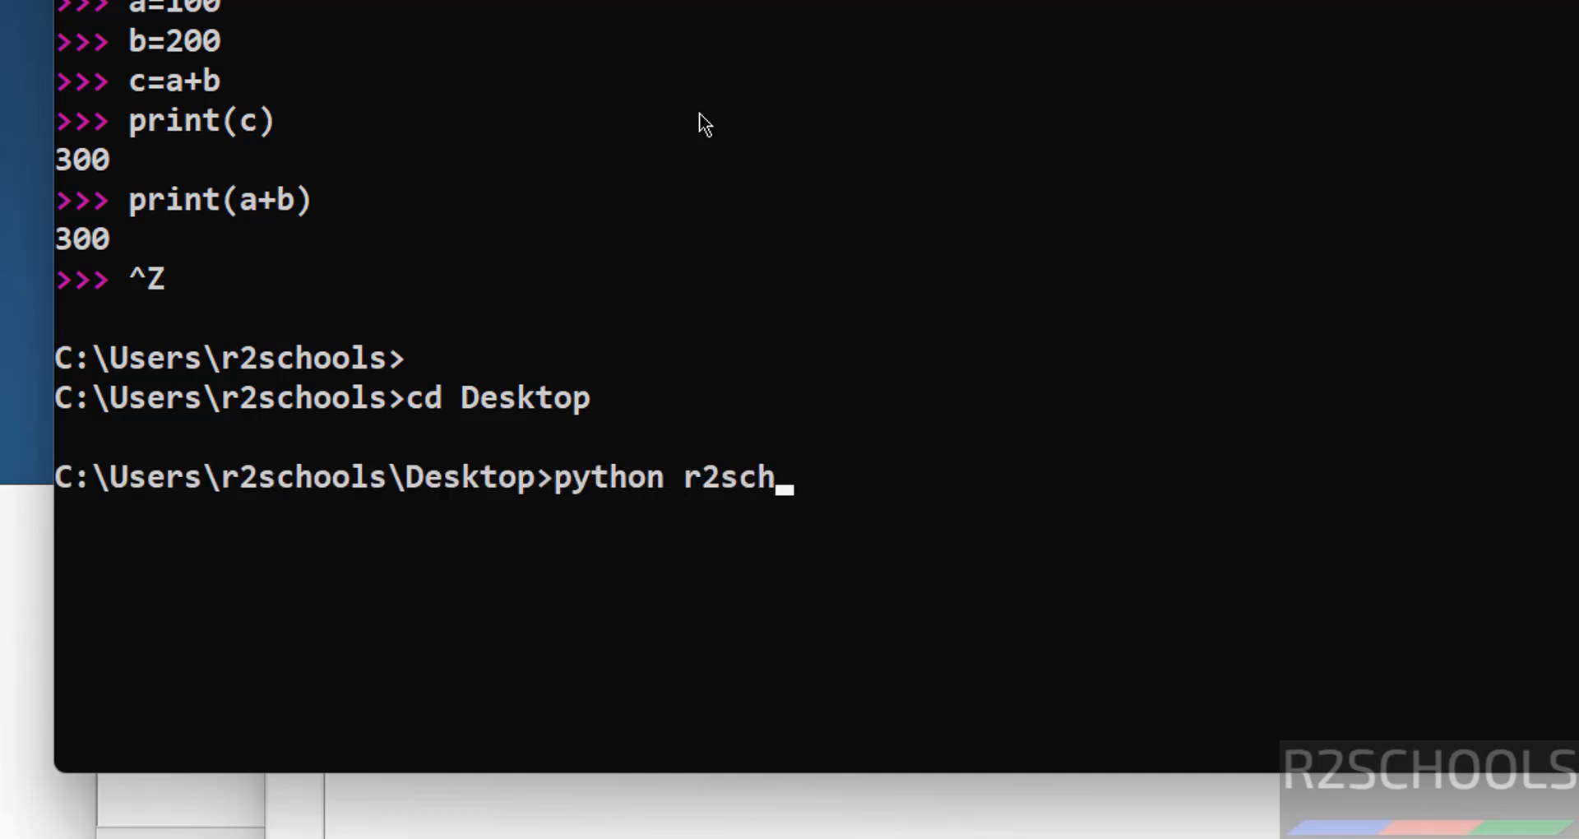
{"action": "type", "text": "ools.py"}
{"action": "key", "text": "Return"}
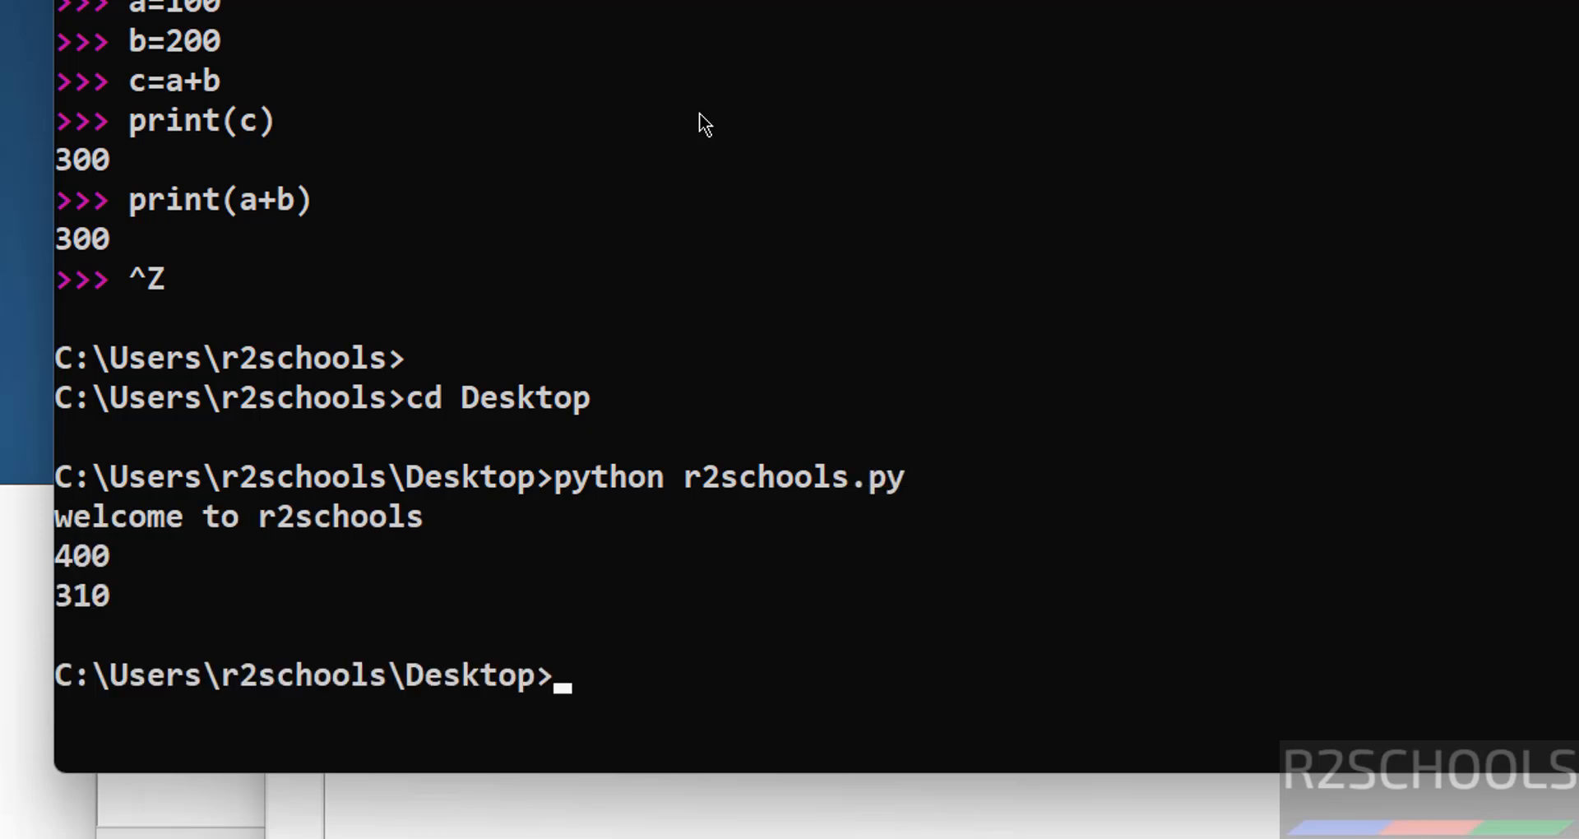